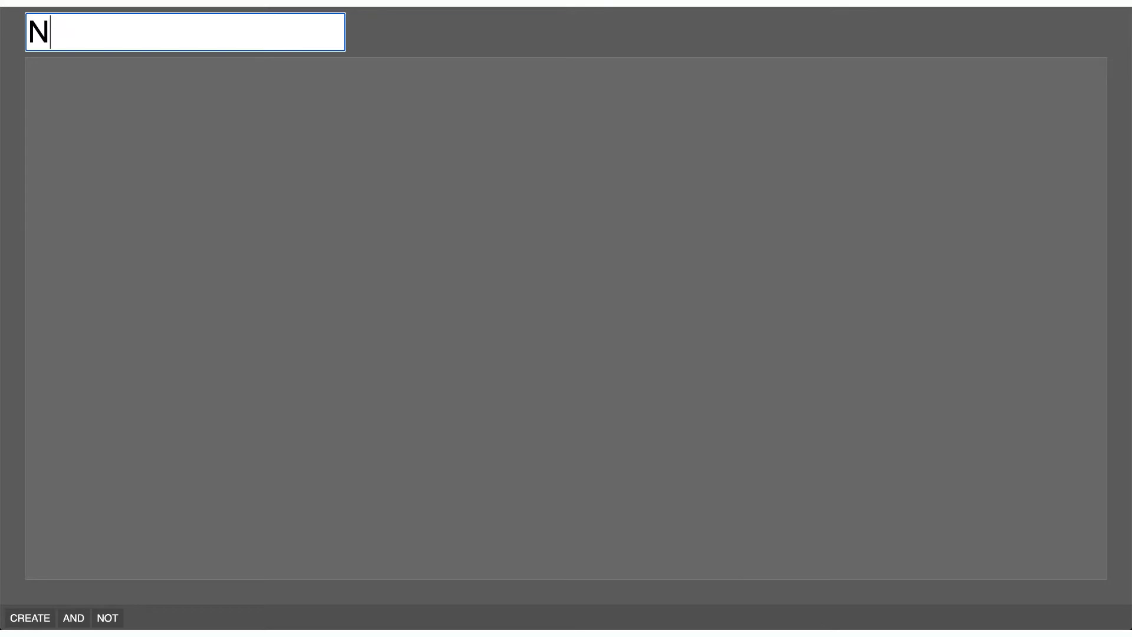
- Name the chip Nand, add an input node and an output node, and take an AND gate
{"action": "type", "text": "and"}
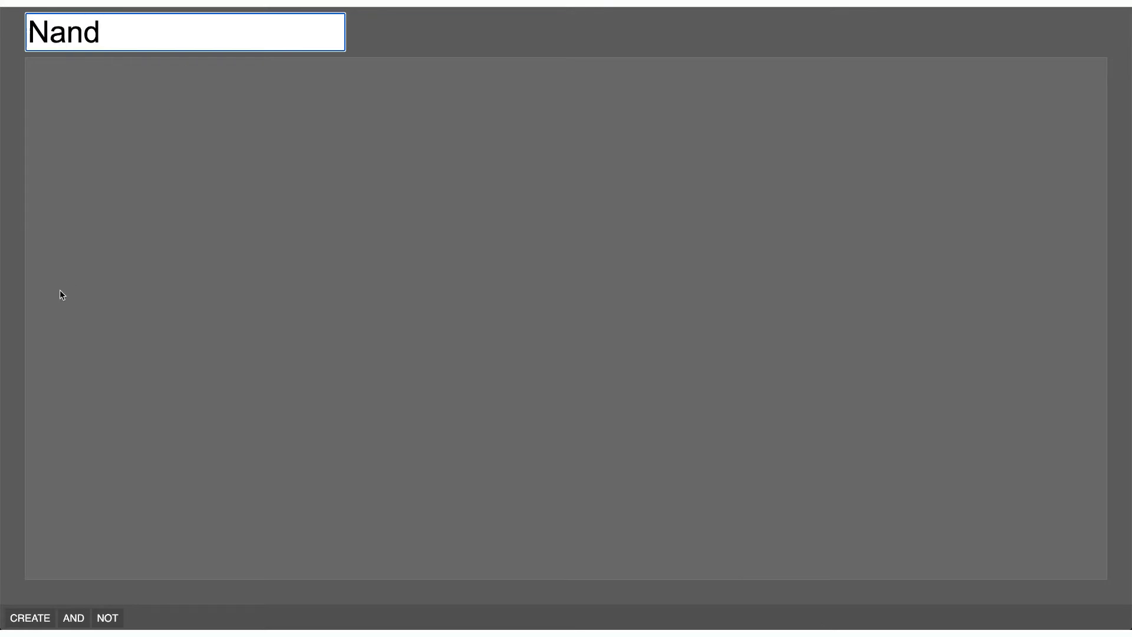
{"action": "left_click", "coordinate": [23, 244]}
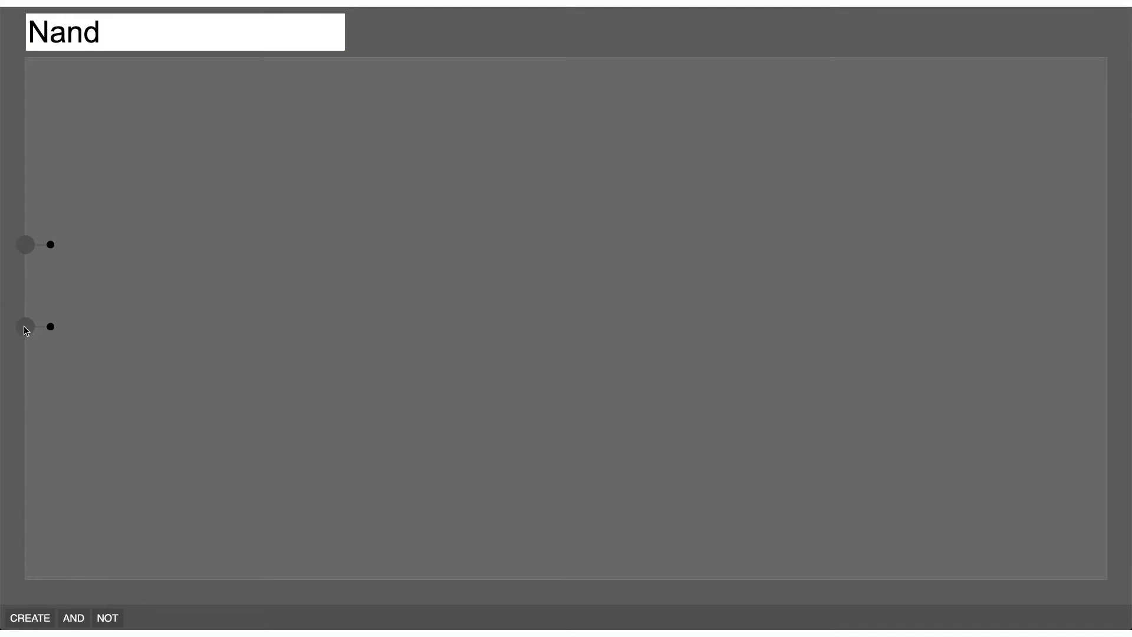
{"action": "left_click", "coordinate": [1108, 293]}
{"action": "left_click", "coordinate": [74, 618]}
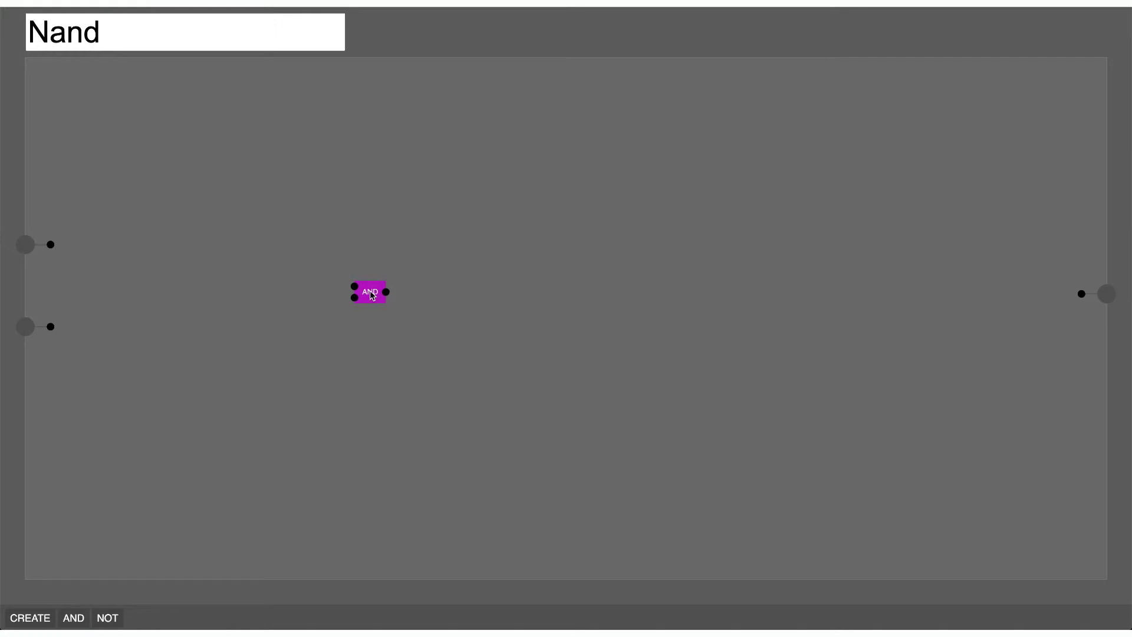
- Place an AND gate and a NOT gate, wiring both inputs into the AND and AND into NOT
{"action": "left_click", "coordinate": [376, 294]}
{"action": "left_click", "coordinate": [118, 618]}
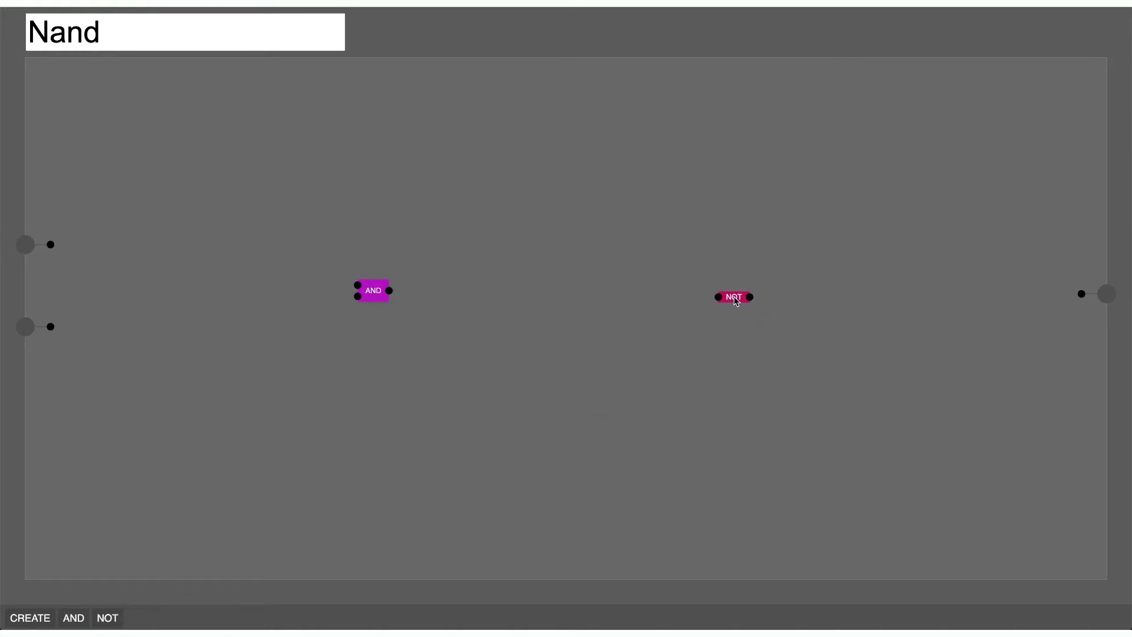
{"action": "left_click", "coordinate": [735, 293]}
{"action": "left_click_drag", "start_coordinate": [52, 245], "coordinate": [358, 285]}
{"action": "left_click_drag", "start_coordinate": [51, 327], "coordinate": [718, 292]}
{"action": "left_click_drag", "start_coordinate": [389, 290], "coordinate": [1081, 293]}
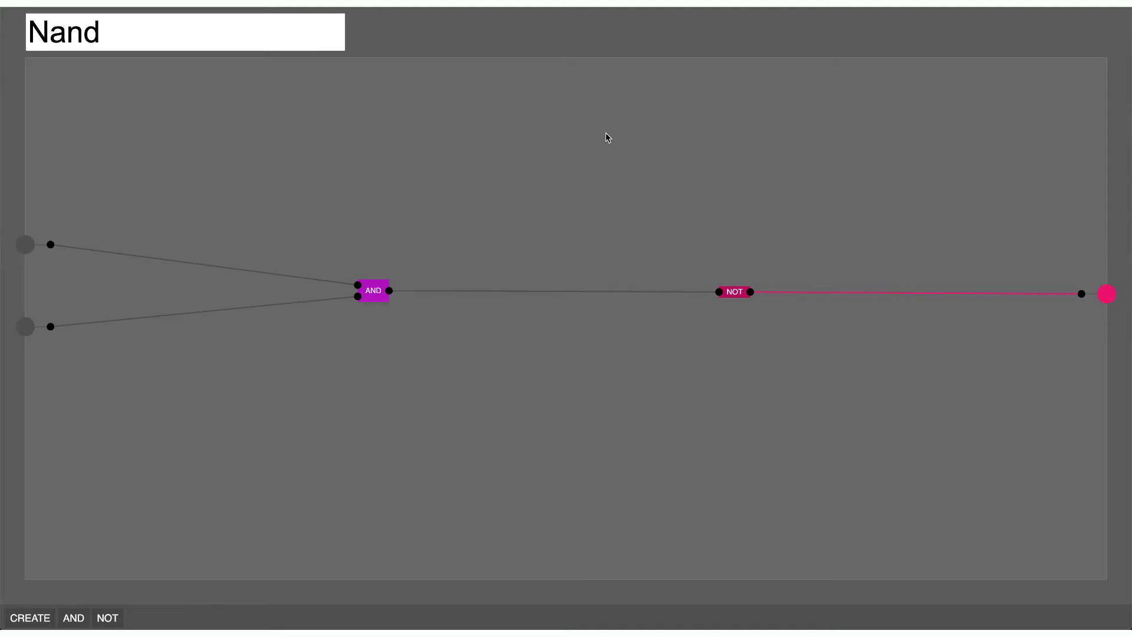
- Toggle the inputs to test the circuit, save it as the NAND chip, and select the chip name
{"action": "left_click", "coordinate": [24, 247]}
{"action": "left_click", "coordinate": [23, 247]}
{"action": "left_click", "coordinate": [24, 334]}
{"action": "left_click", "coordinate": [24, 246]}
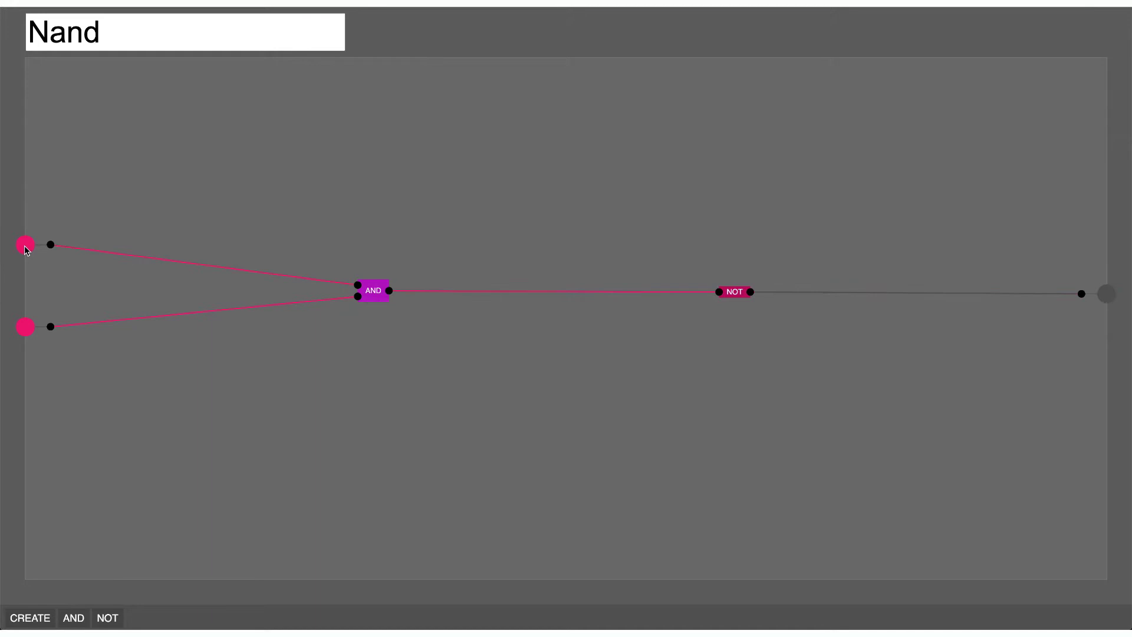
{"action": "left_click", "coordinate": [32, 621]}
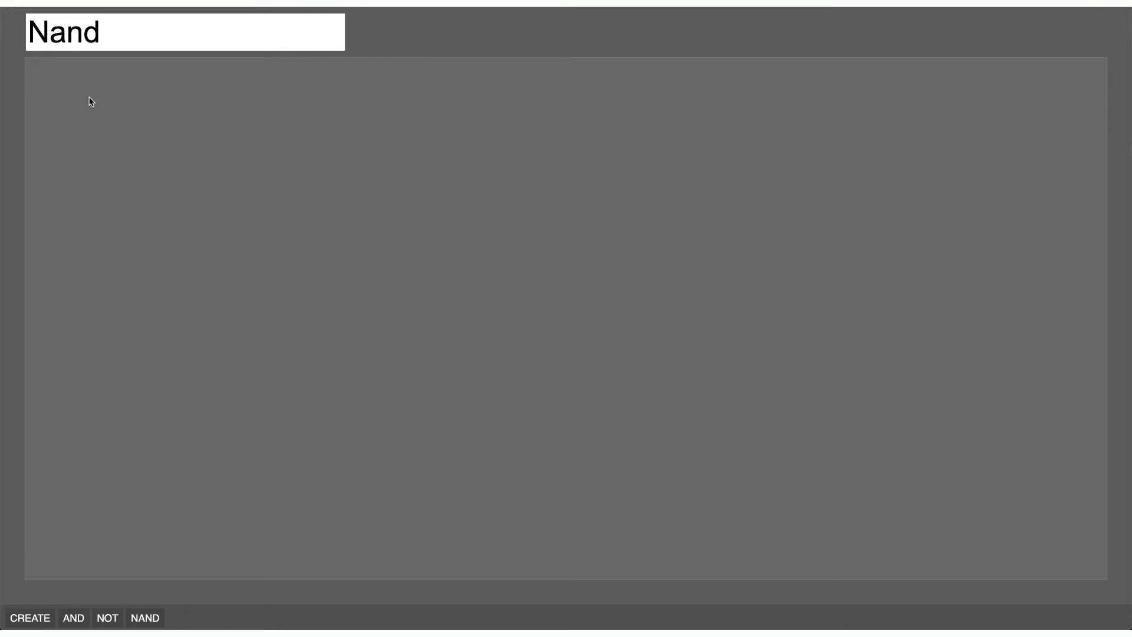
{"action": "left_click_drag", "start_coordinate": [108, 36], "coordinate": [27, 36]}
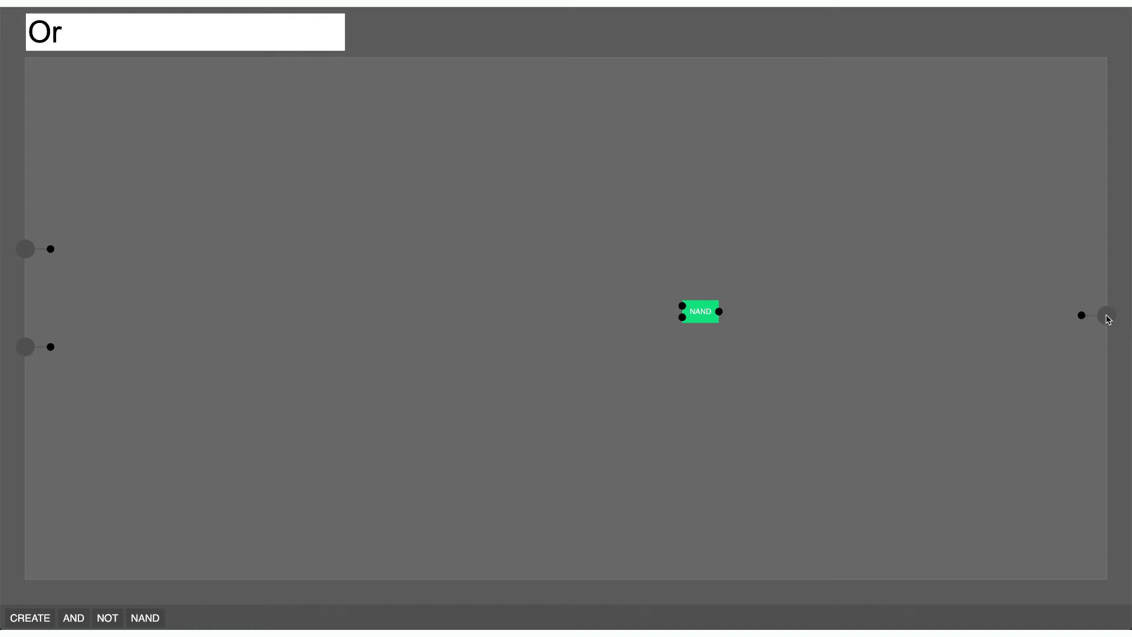
- Place two NOT gates, one above the other
{"action": "left_click", "coordinate": [107, 618]}
{"action": "left_click", "coordinate": [367, 276]}
{"action": "left_click", "coordinate": [109, 619]}
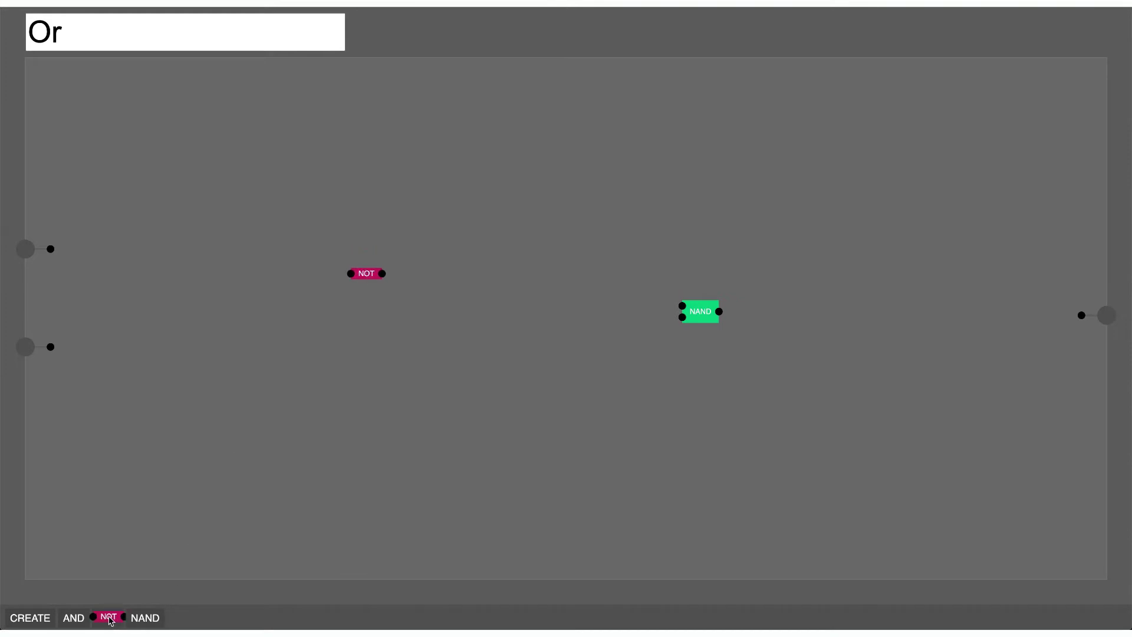
{"action": "left_click", "coordinate": [365, 324]}
- Wire each input to its own NOT gate and connect the NOT gates onward to the NAND
{"action": "left_click_drag", "start_coordinate": [50, 249], "coordinate": [350, 274]}
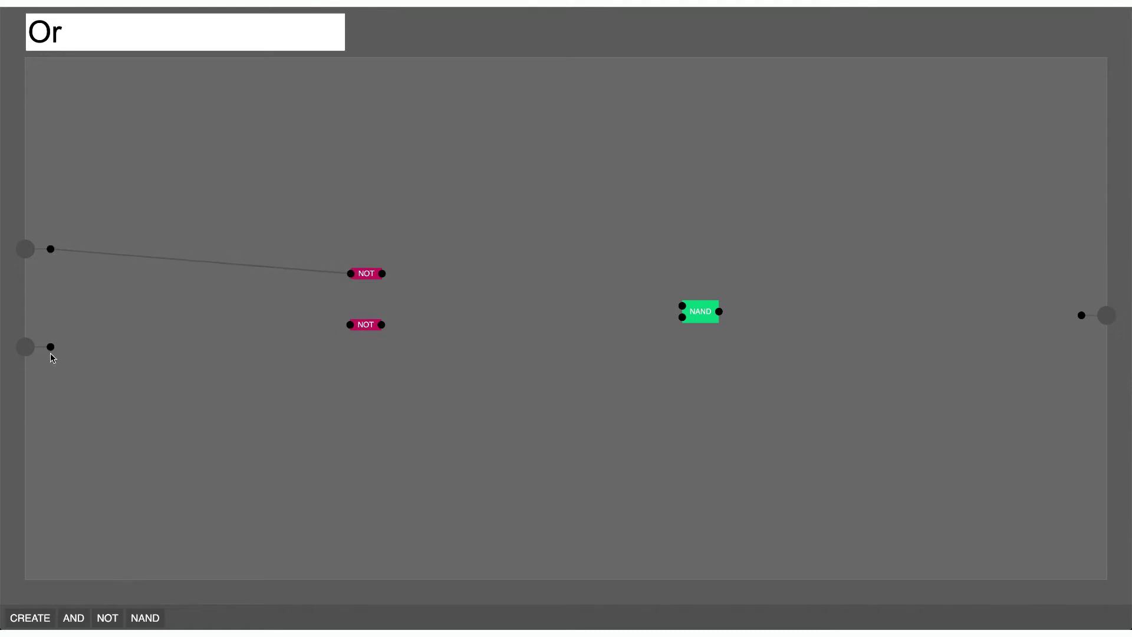
{"action": "left_click_drag", "start_coordinate": [52, 349], "coordinate": [353, 329]}
{"action": "mouse_move", "coordinate": [382, 273]}
{"action": "left_mouse_down"}
{"action": "mouse_move", "coordinate": [594, 313]}
{"action": "mouse_move", "coordinate": [682, 306]}
{"action": "left_mouse_up"}
{"action": "left_click_drag", "start_coordinate": [382, 325], "coordinate": [1083, 316]}
- Test the Or circuit by switching the upper and lower inputs through on/off combinations
{"action": "left_click", "coordinate": [25, 250]}
{"action": "left_click", "coordinate": [25, 347]}
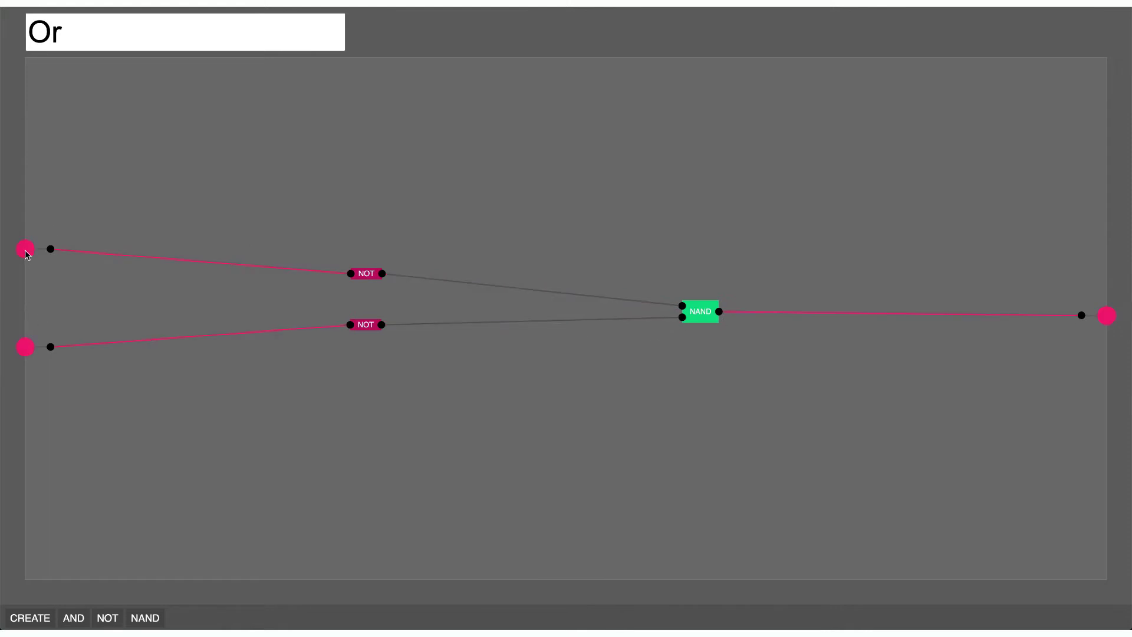
{"action": "left_click", "coordinate": [24, 250]}
{"action": "left_click", "coordinate": [25, 348]}
{"action": "mouse_move", "coordinate": [2, 508]}
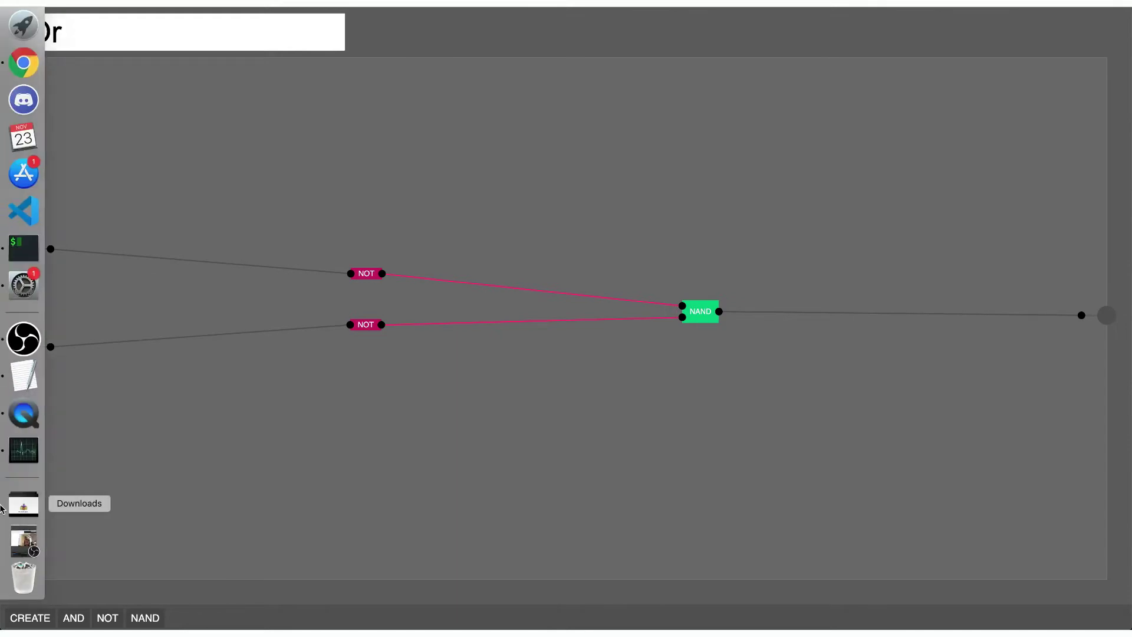
{"action": "left_click", "coordinate": [31, 250]}
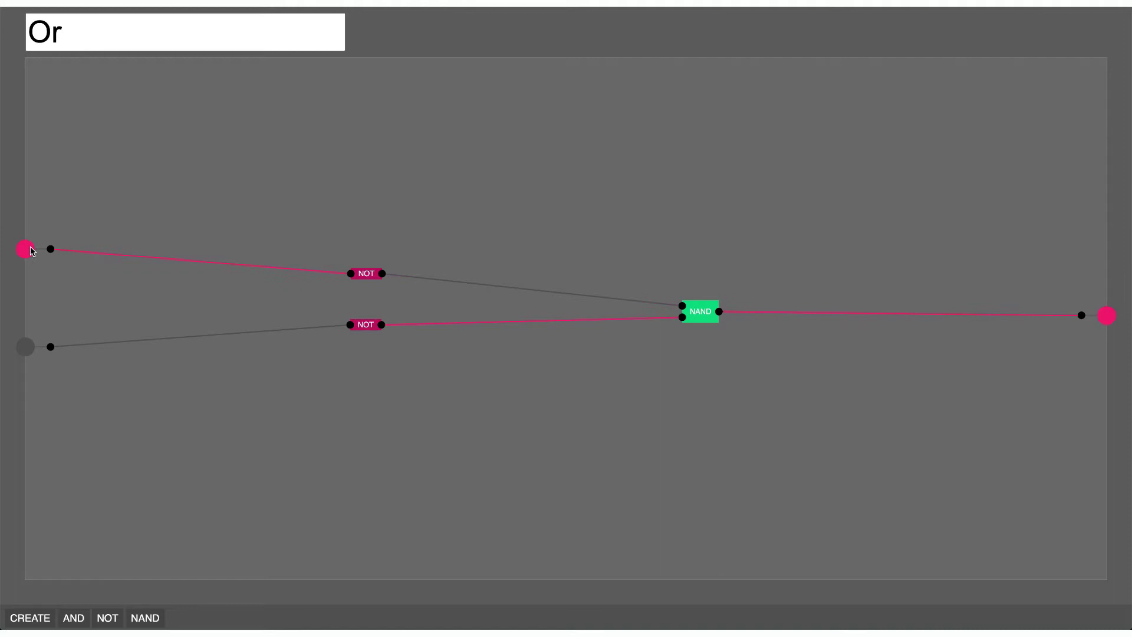
{"action": "left_click", "coordinate": [31, 251]}
{"action": "left_click", "coordinate": [26, 351]}
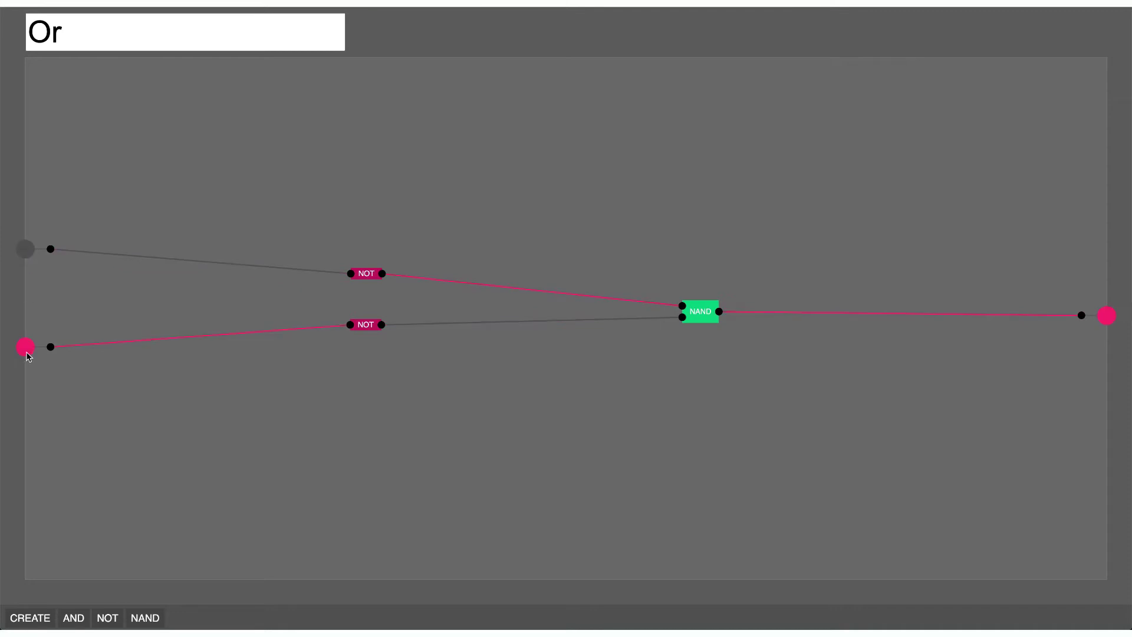
{"action": "left_click", "coordinate": [30, 250]}
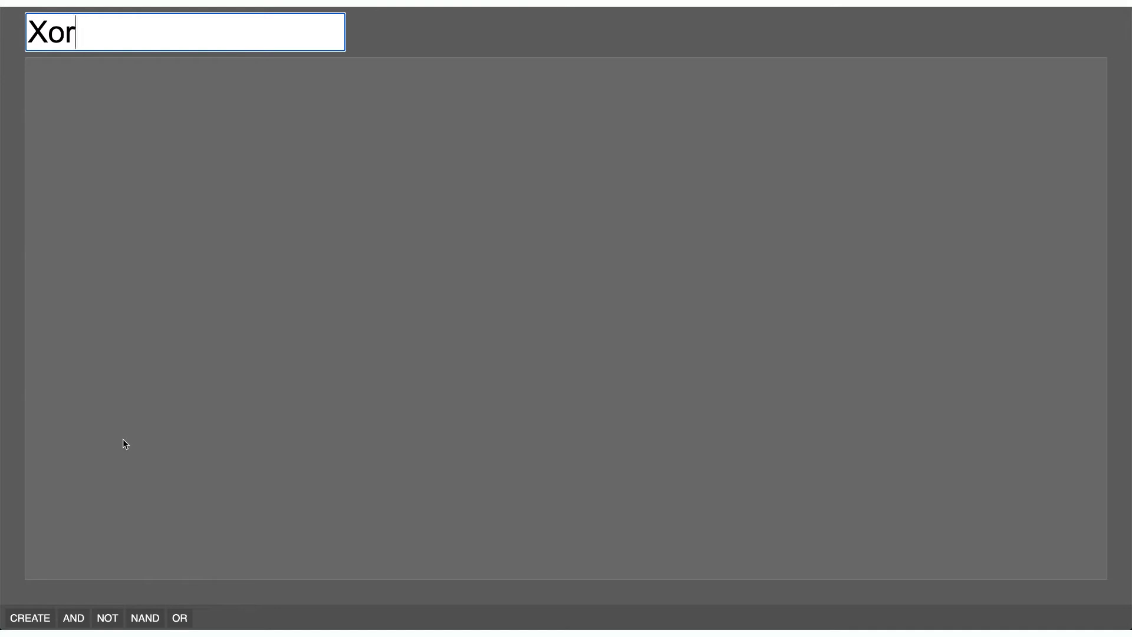
- Add two input nodes and place an OR gate with a NAND gate below it
{"action": "left_click", "coordinate": [25, 225]}
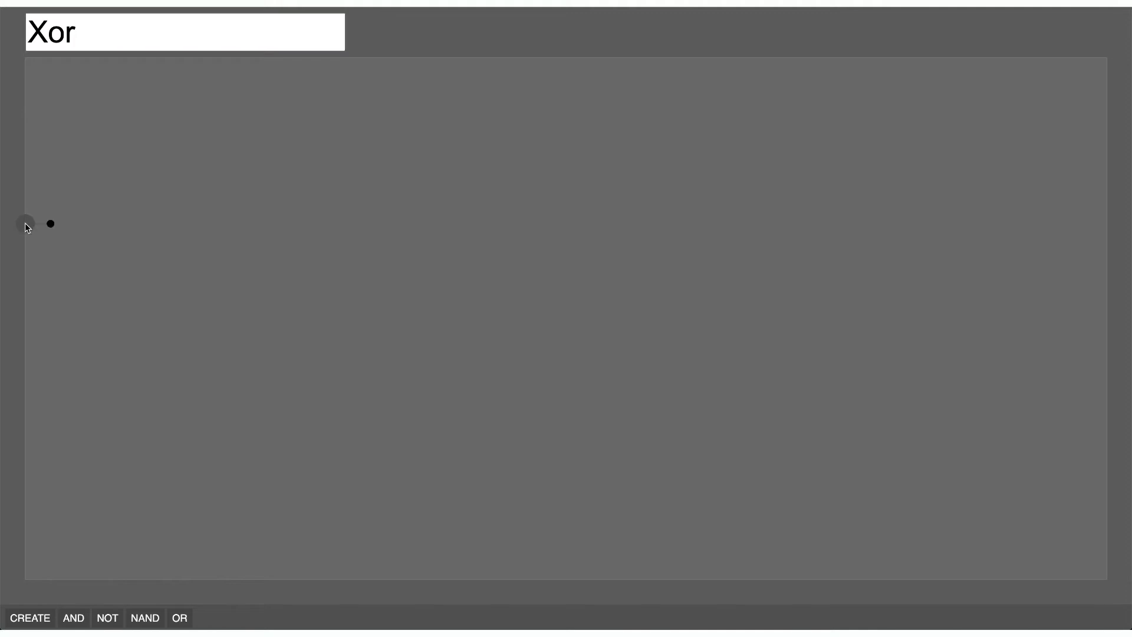
{"action": "left_click", "coordinate": [24, 391]}
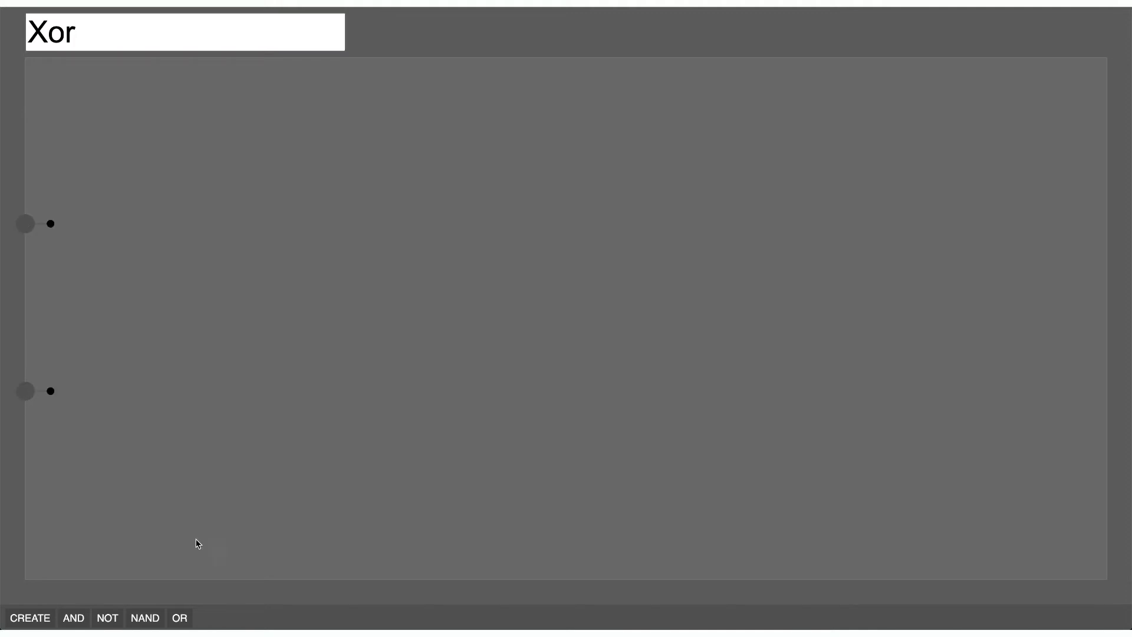
{"action": "left_click", "coordinate": [179, 617]}
{"action": "left_click_drag", "start_coordinate": [379, 311], "coordinate": [356, 234]}
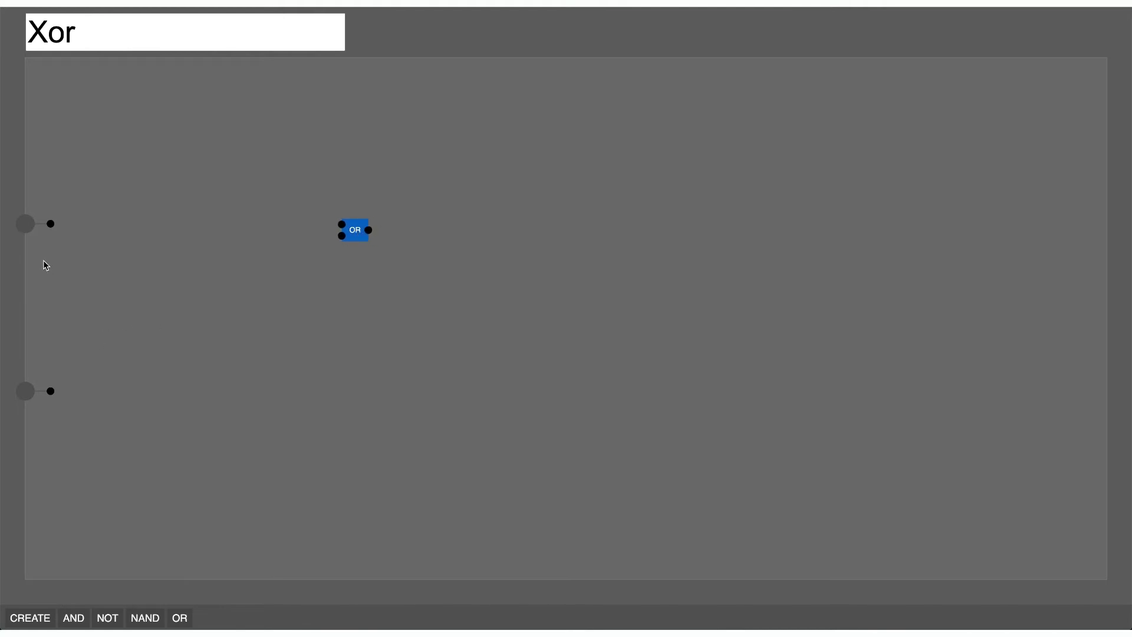
{"action": "left_click", "coordinate": [145, 617]}
{"action": "left_click_drag", "start_coordinate": [269, 489], "coordinate": [423, 245]}
{"action": "left_click_drag", "start_coordinate": [353, 382], "coordinate": [353, 381]}
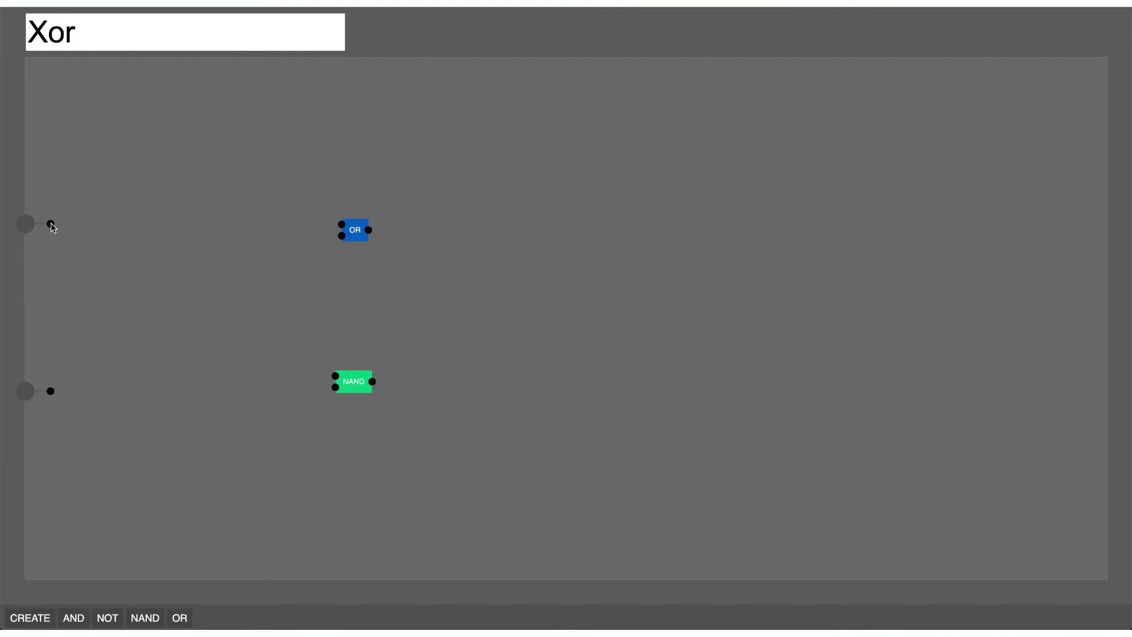
- Wire each input to both the OR and NAND gates, and place an AND gate to their right
{"action": "mouse_move", "coordinate": [50, 224]}
{"action": "left_mouse_down"}
{"action": "mouse_move", "coordinate": [342, 224]}
{"action": "mouse_move", "coordinate": [94, 271]}
{"action": "mouse_move", "coordinate": [336, 375]}
{"action": "left_mouse_up"}
{"action": "left_click_drag", "start_coordinate": [51, 391], "coordinate": [342, 236]}
{"action": "left_click_drag", "start_coordinate": [51, 390], "coordinate": [336, 387]}
{"action": "left_click", "coordinate": [77, 618]}
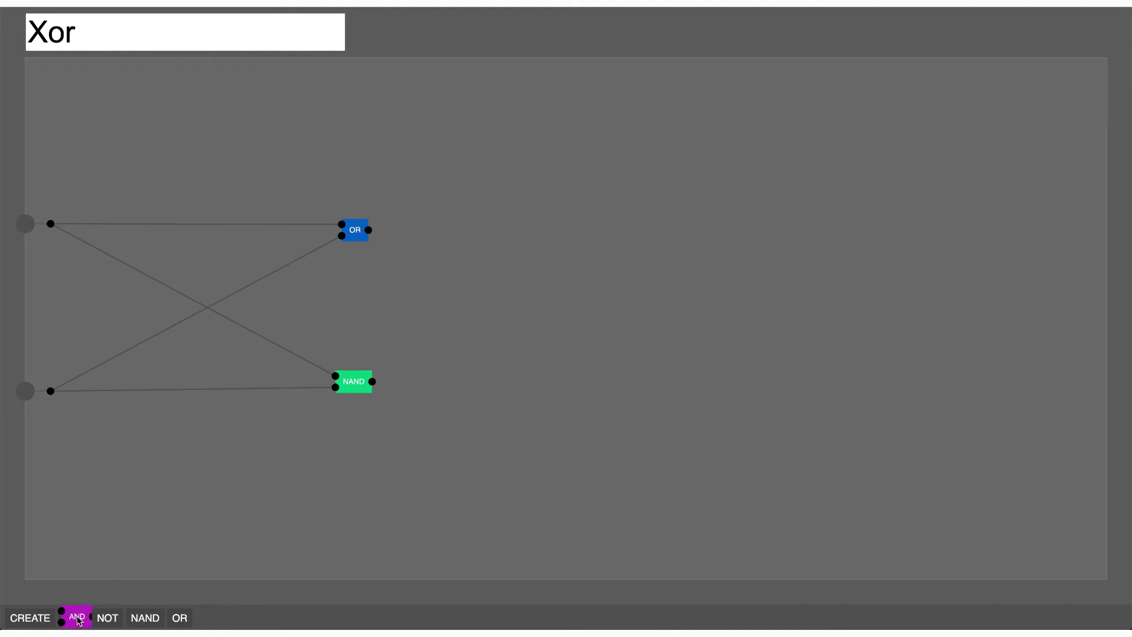
{"action": "left_click_drag", "start_coordinate": [79, 620], "coordinate": [782, 301]}
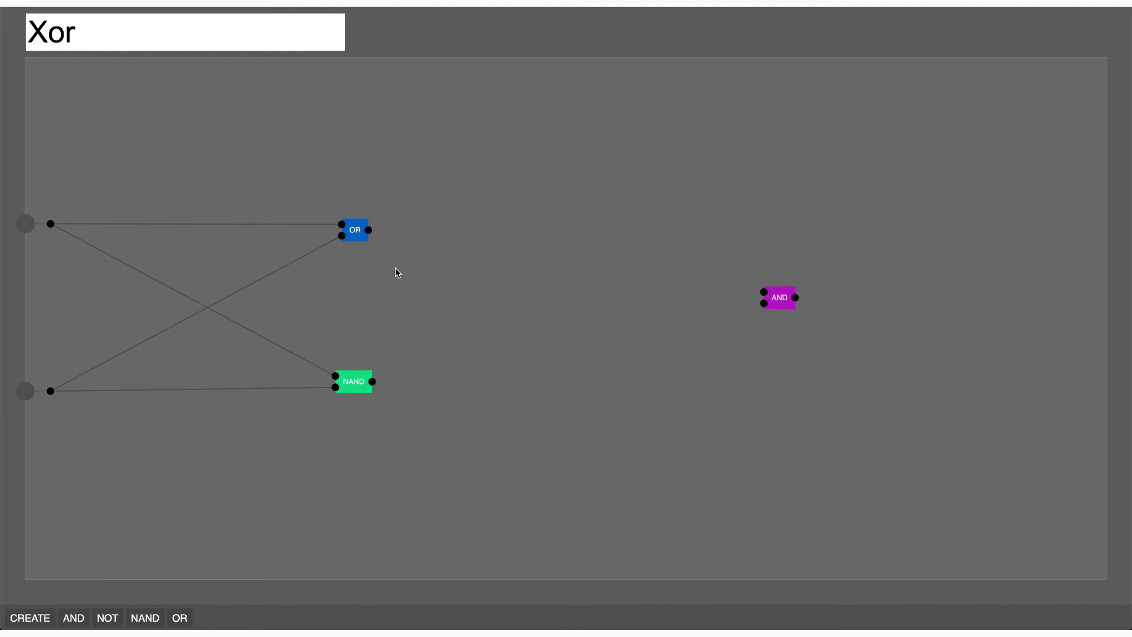
- Feed the OR and NAND outputs into the AND gate, add an output, and switch both inputs on
{"action": "left_click_drag", "start_coordinate": [368, 230], "coordinate": [764, 292]}
{"action": "left_click_drag", "start_coordinate": [372, 381], "coordinate": [768, 306]}
{"action": "left_click", "coordinate": [1106, 306]}
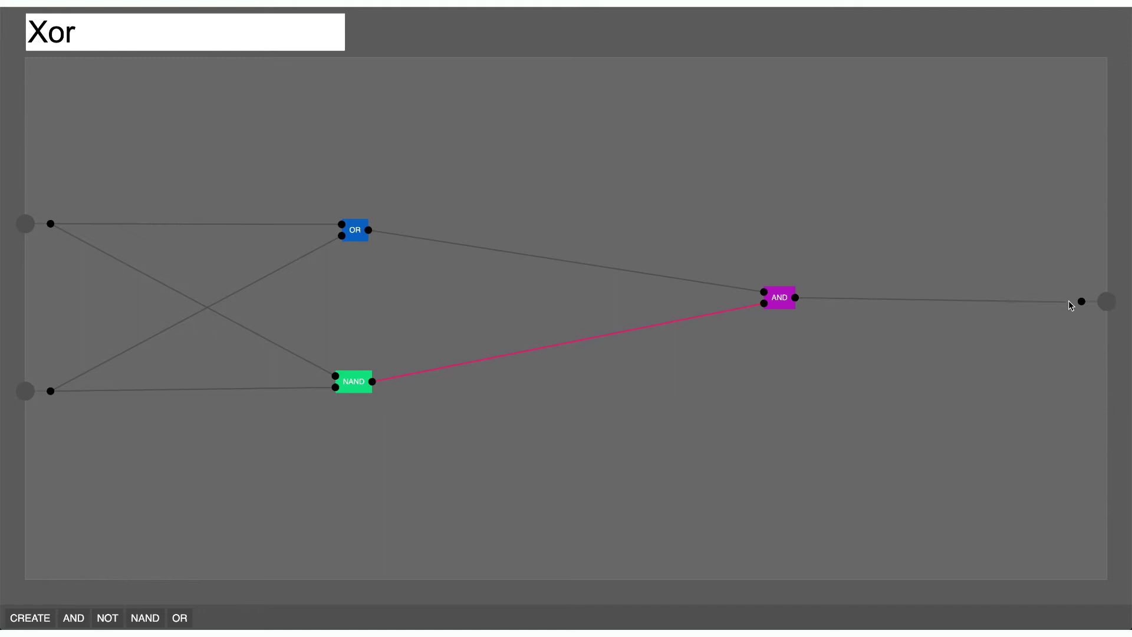
{"action": "left_click", "coordinate": [26, 225]}
{"action": "left_click", "coordinate": [26, 391]}
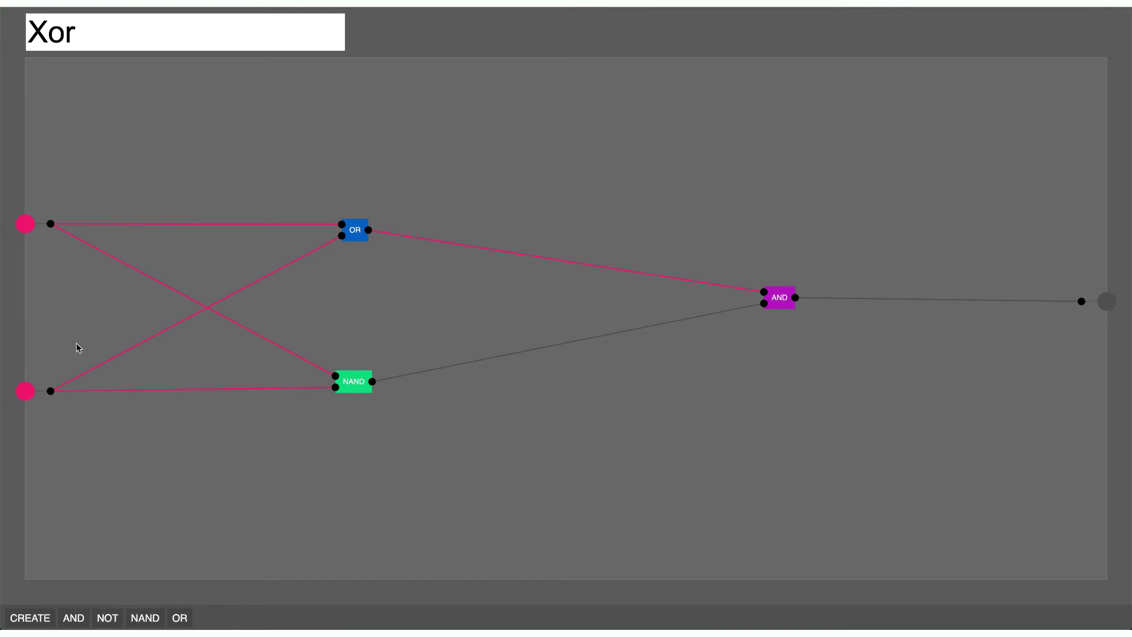
- Cycle the top and bottom inputs through every on/off combination, finishing with both off
{"action": "left_click", "coordinate": [25, 225]}
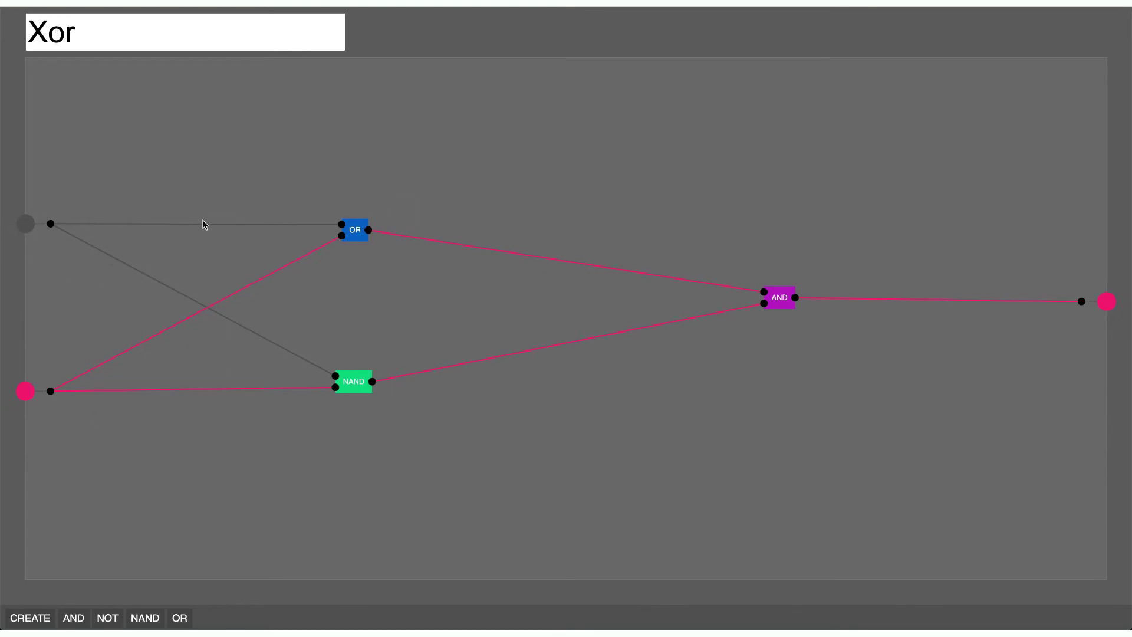
{"action": "left_click", "coordinate": [25, 391]}
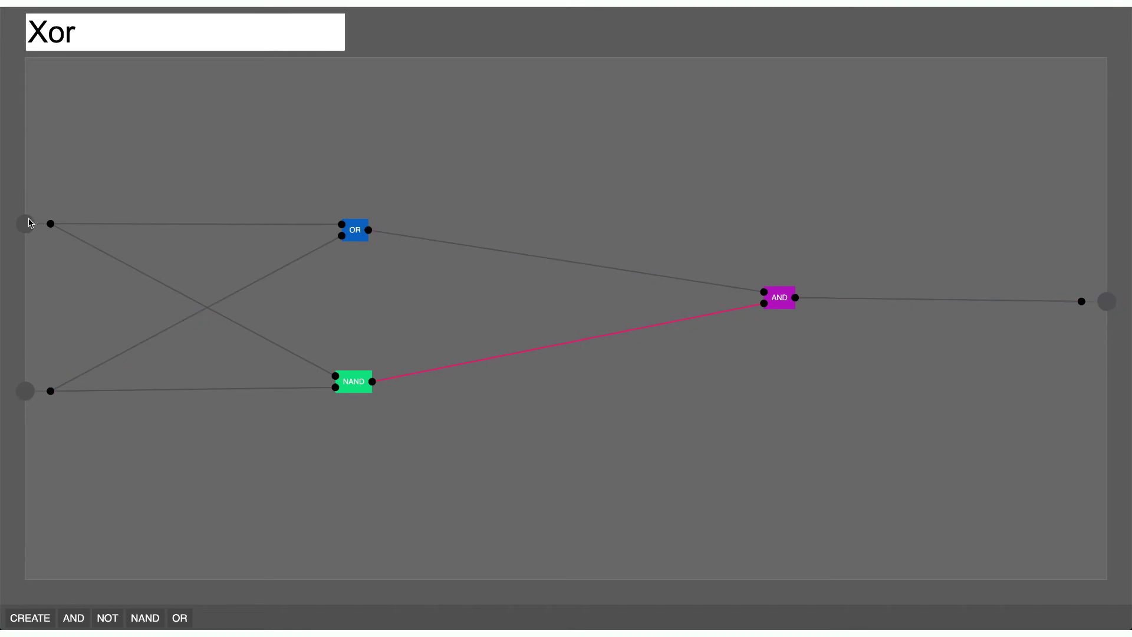
{"action": "left_click", "coordinate": [26, 223]}
{"action": "left_click", "coordinate": [26, 391]}
{"action": "left_click", "coordinate": [26, 391]}
{"action": "left_click", "coordinate": [26, 223]}
{"action": "left_click", "coordinate": [25, 224]}
{"action": "left_click", "coordinate": [25, 391]}
{"action": "left_click", "coordinate": [26, 229]}
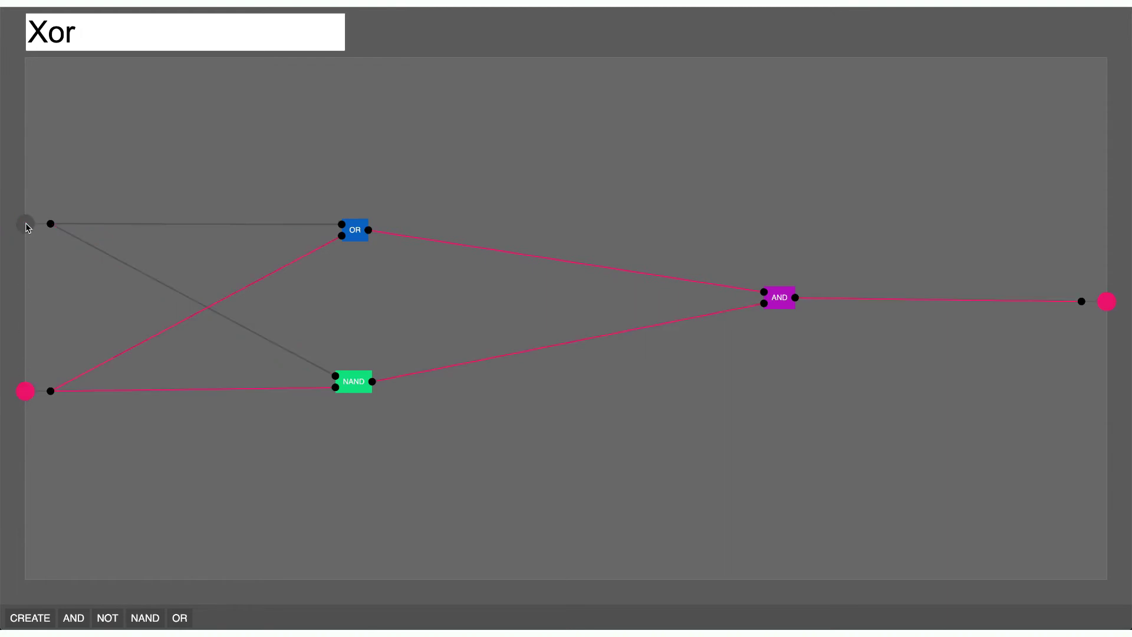
{"action": "left_click", "coordinate": [25, 391]}
- Save the circuit as the XOR chip and select the chip name for renaming to Adder
{"action": "left_click", "coordinate": [31, 619]}
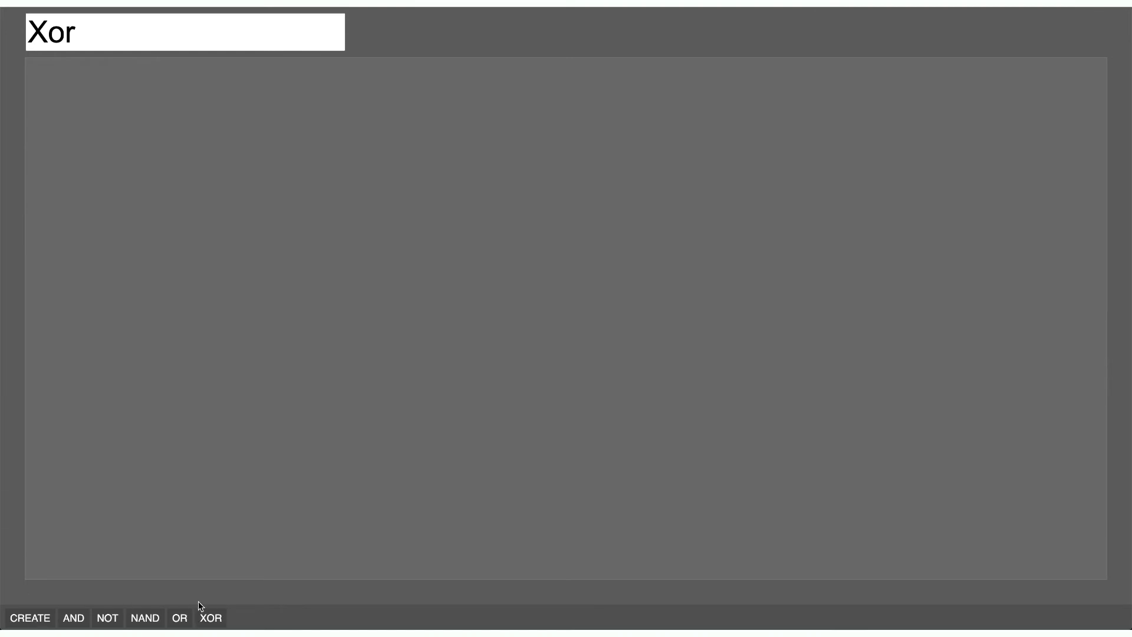
{"action": "left_click_drag", "start_coordinate": [82, 33], "coordinate": [12, 31]}
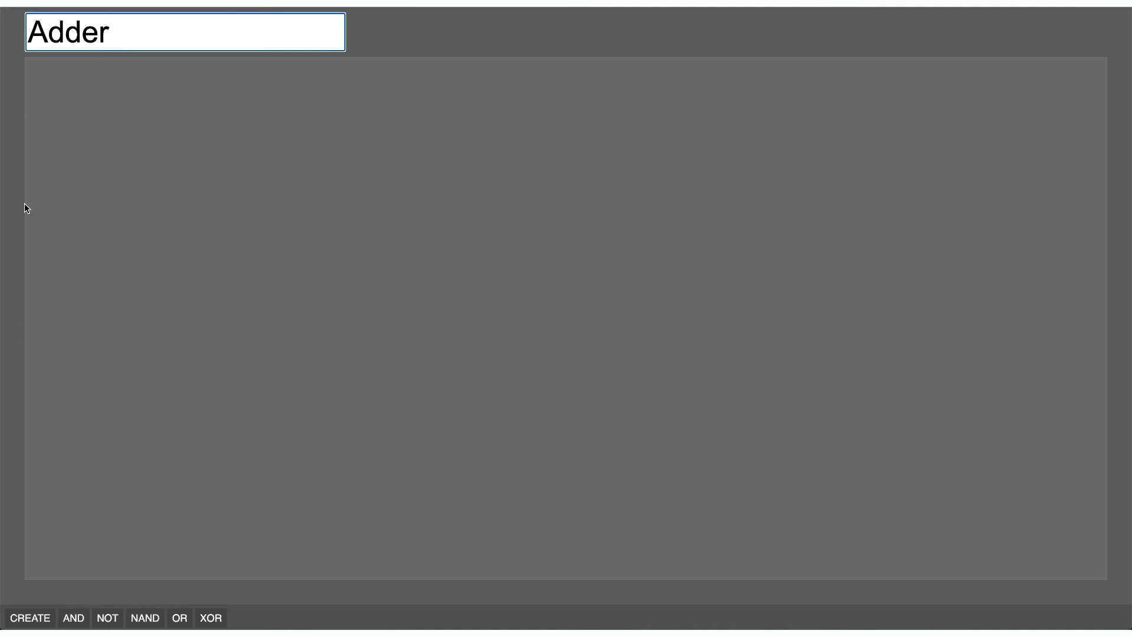
- Add an input node on the Adder chip's left edge and create an XOR gate
{"action": "left_click", "coordinate": [25, 192]}
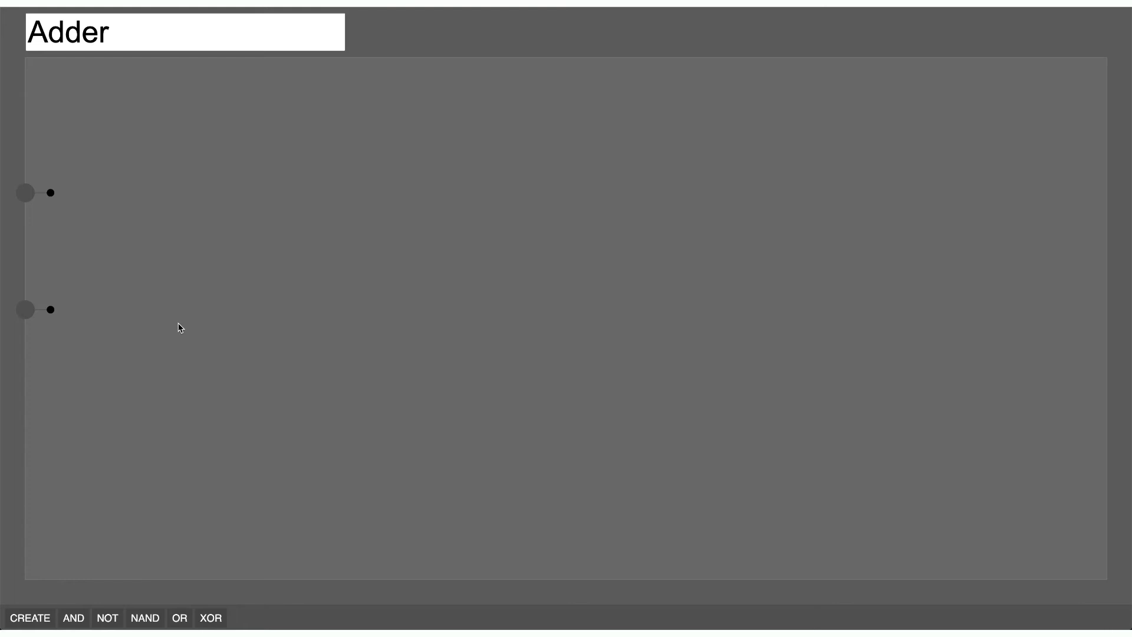
{"action": "left_click", "coordinate": [211, 617]}
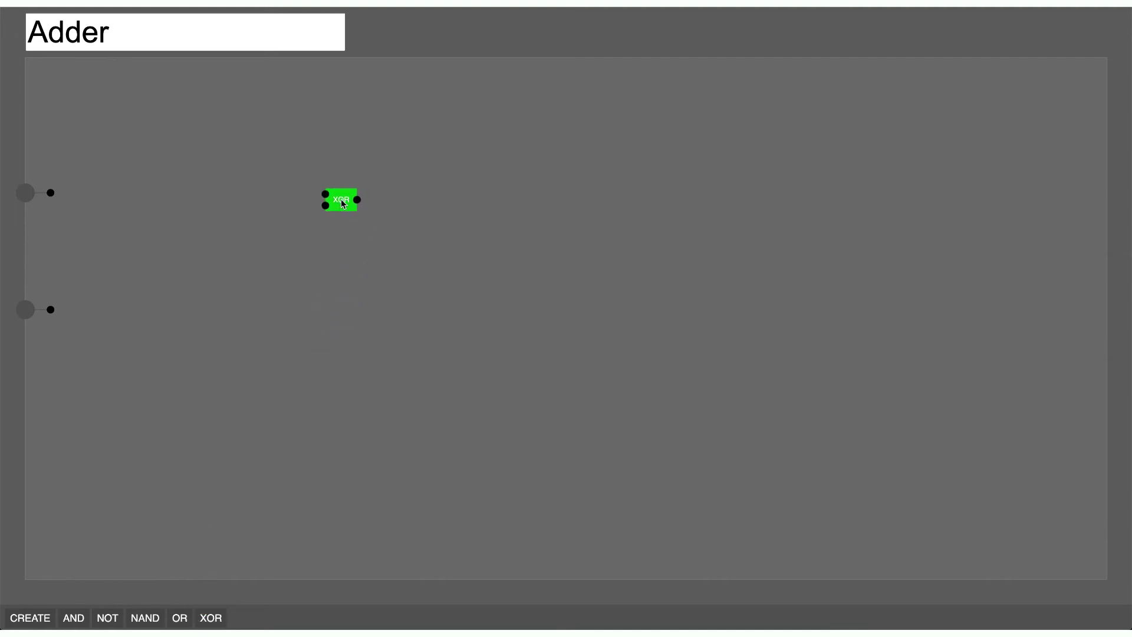
- Place an XOR gate level with the top input and an AND gate below it
{"action": "left_click", "coordinate": [344, 206]}
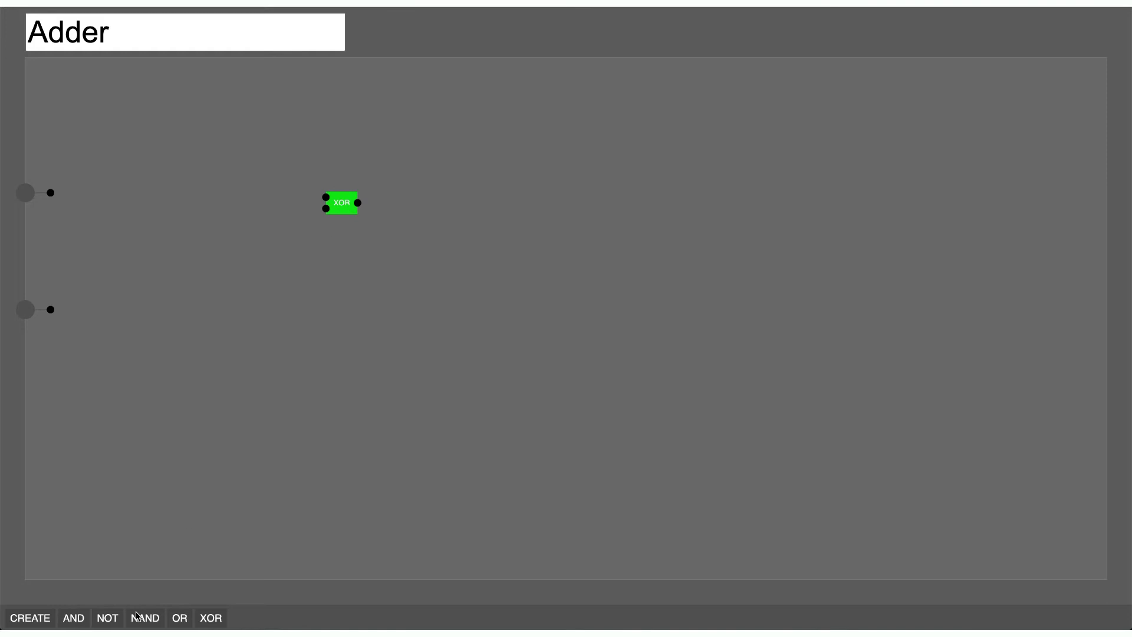
{"action": "left_click", "coordinate": [76, 618]}
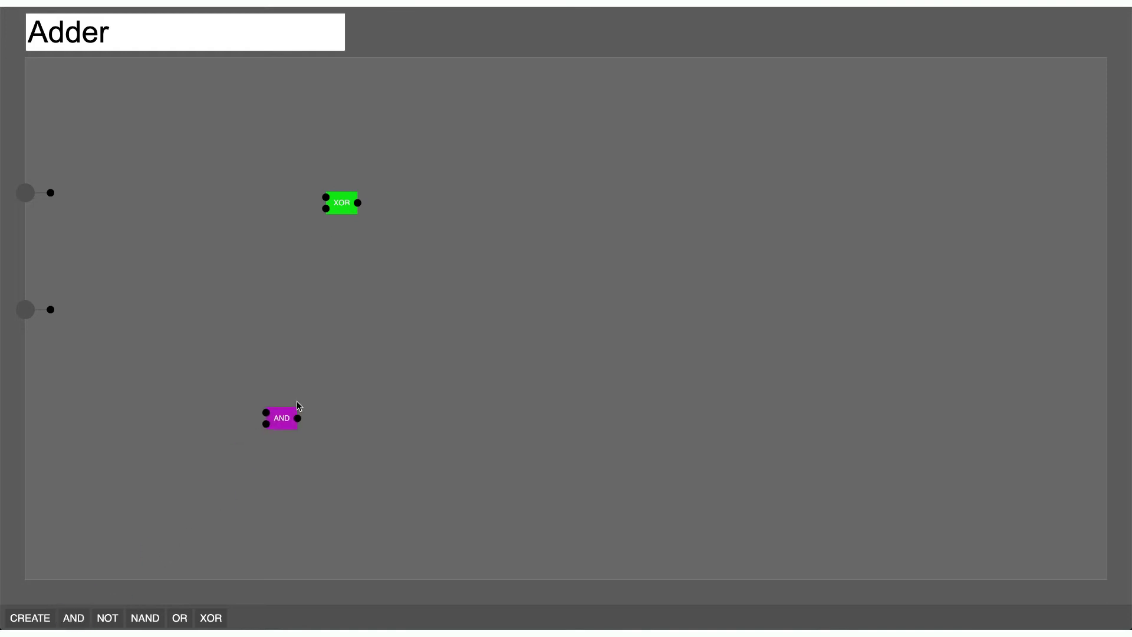
{"action": "left_click", "coordinate": [341, 307]}
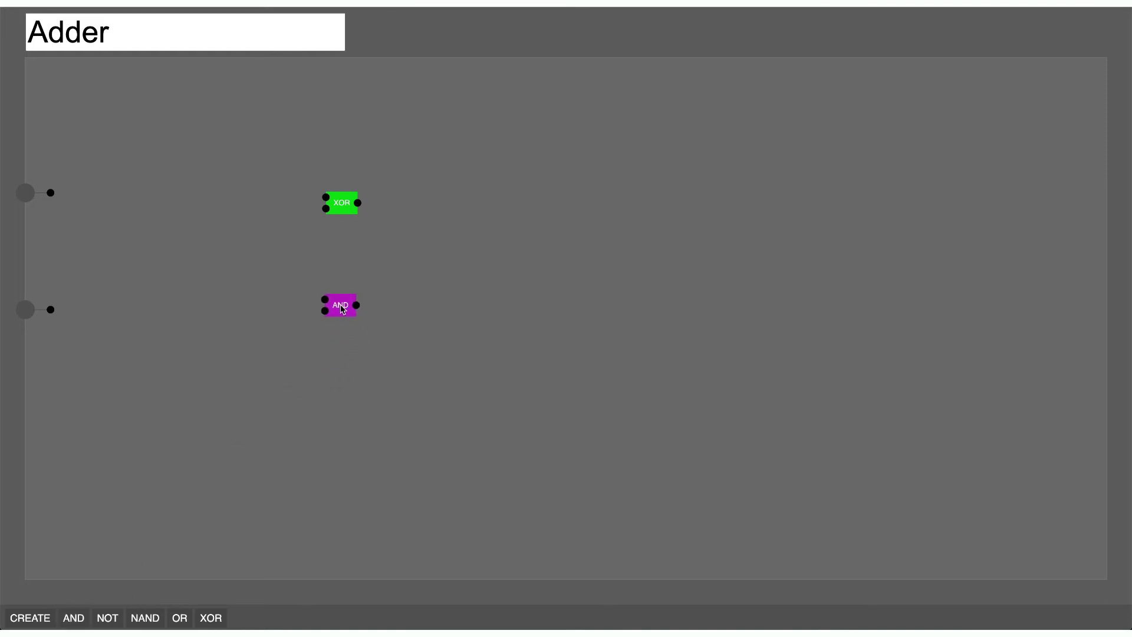
- Wire the top and second inputs to both pins of the XOR and the AND gate
{"action": "left_click_drag", "start_coordinate": [50, 193], "coordinate": [325, 197]}
{"action": "left_click_drag", "start_coordinate": [50, 310], "coordinate": [325, 311]}
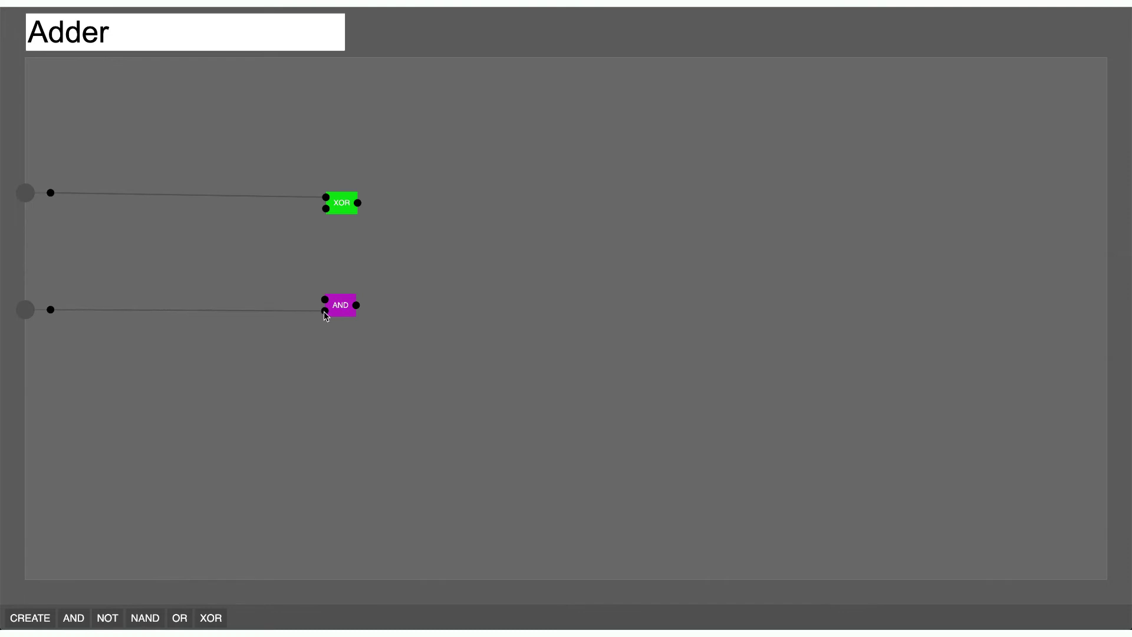
{"action": "left_click_drag", "start_coordinate": [50, 193], "coordinate": [325, 299]}
{"action": "left_click_drag", "start_coordinate": [50, 310], "coordinate": [326, 210]}
- Add a second XOR fed by the first XOR's output and the third input
{"action": "left_click", "coordinate": [211, 619]}
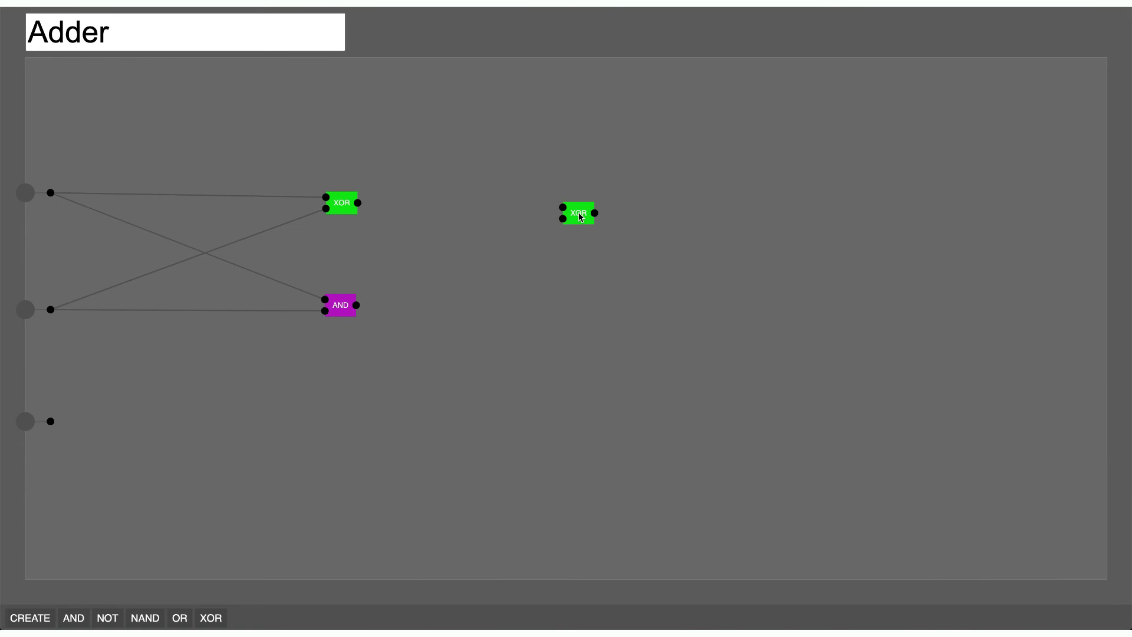
{"action": "left_click", "coordinate": [581, 217]}
{"action": "left_click_drag", "start_coordinate": [358, 203], "coordinate": [562, 209]}
{"action": "left_click_drag", "start_coordinate": [50, 421], "coordinate": [563, 222]}
- Add a second AND below it, fed by the first XOR's output and the third input
{"action": "left_click", "coordinate": [73, 617]}
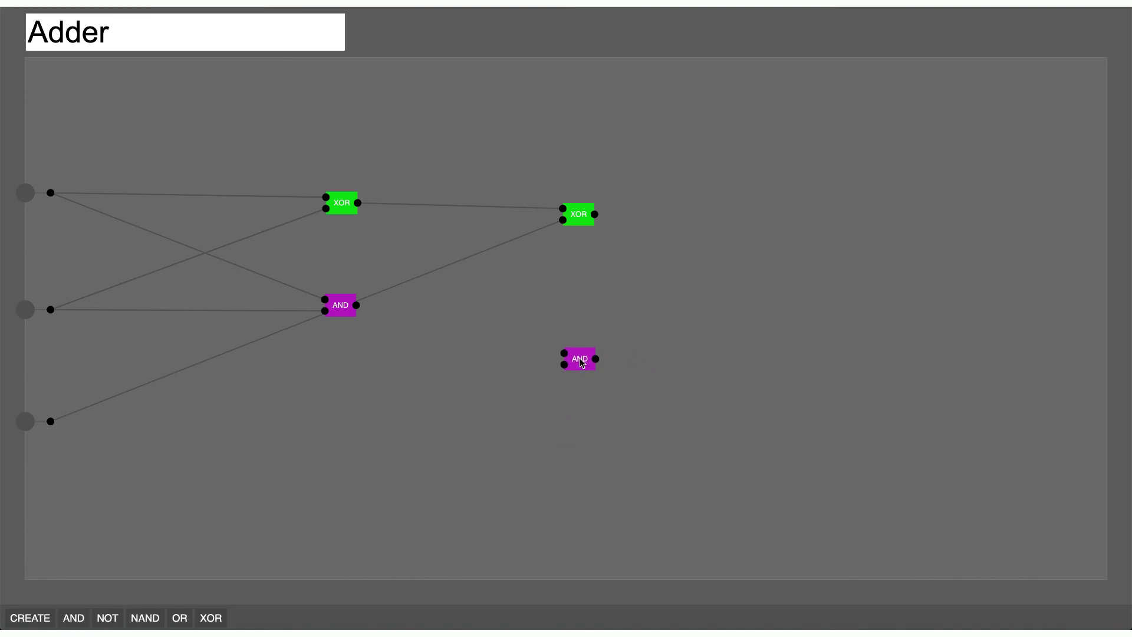
{"action": "left_click", "coordinate": [579, 362]}
{"action": "left_click_drag", "start_coordinate": [359, 205], "coordinate": [563, 353]}
{"action": "left_click_drag", "start_coordinate": [51, 421], "coordinate": [564, 364]}
- Add an OR gate on the right combining the outputs of both AND gates
{"action": "left_click_drag", "start_coordinate": [179, 618], "coordinate": [819, 331]}
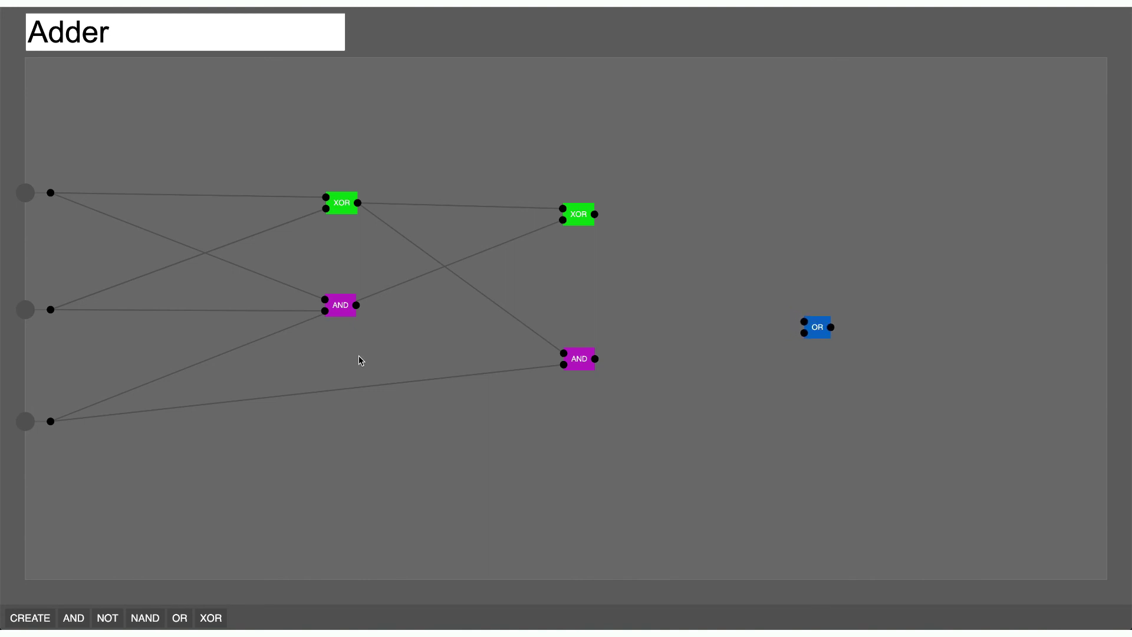
{"action": "left_click_drag", "start_coordinate": [356, 305], "coordinate": [804, 321]}
{"action": "left_click_drag", "start_coordinate": [595, 358], "coordinate": [805, 334]}
- Add sum and carry outputs wired from the second XOR and the OR gate, then briefly toggle the top input
{"action": "left_click", "coordinate": [1107, 218]}
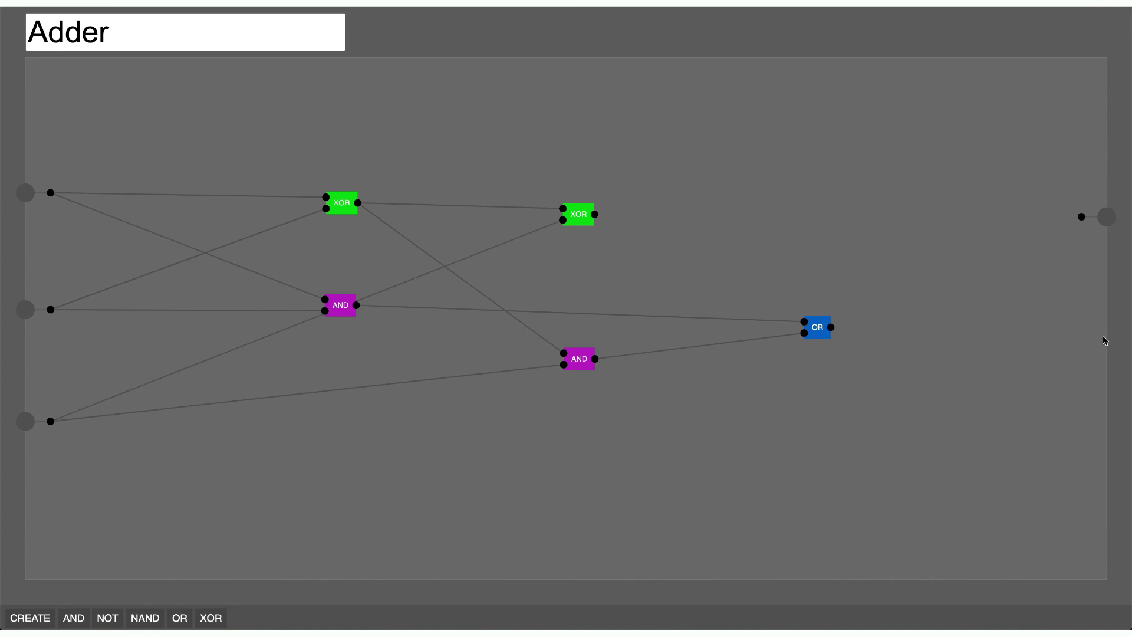
{"action": "left_click", "coordinate": [1106, 337]}
{"action": "left_click_drag", "start_coordinate": [595, 214], "coordinate": [1081, 216]}
{"action": "left_click_drag", "start_coordinate": [831, 327], "coordinate": [1081, 337]}
{"action": "left_click", "coordinate": [26, 194]}
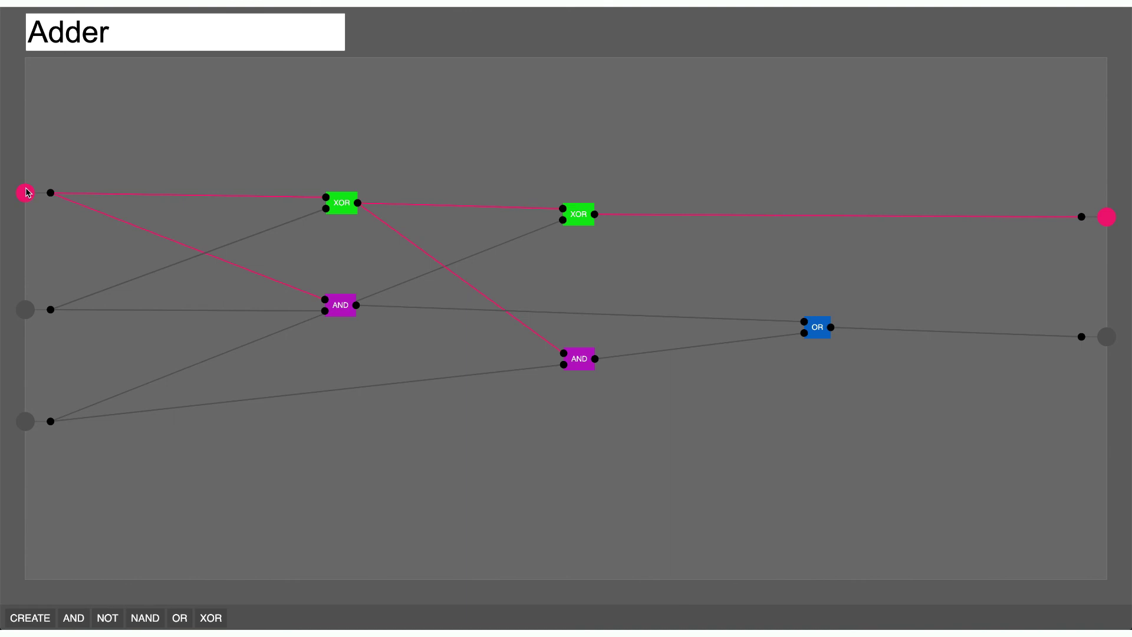
{"action": "left_click", "coordinate": [27, 193]}
- Toggle each input on and off individually to check the outputs
{"action": "left_click", "coordinate": [28, 194]}
{"action": "left_click", "coordinate": [28, 194]}
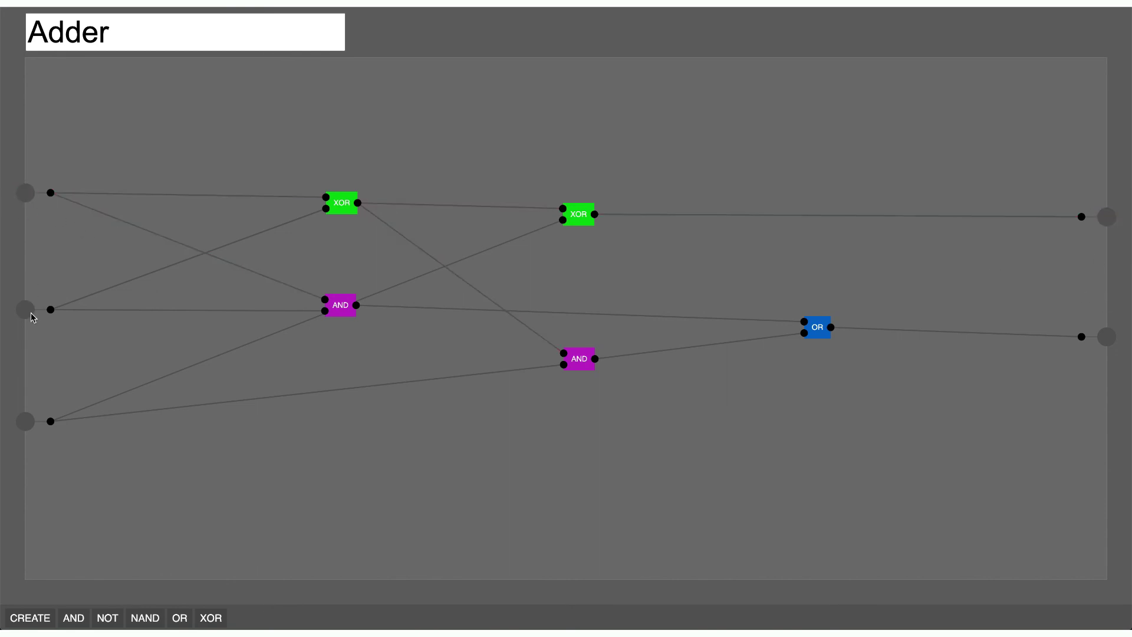
{"action": "left_click", "coordinate": [28, 311]}
{"action": "left_click", "coordinate": [29, 311]}
{"action": "left_click", "coordinate": [28, 422]}
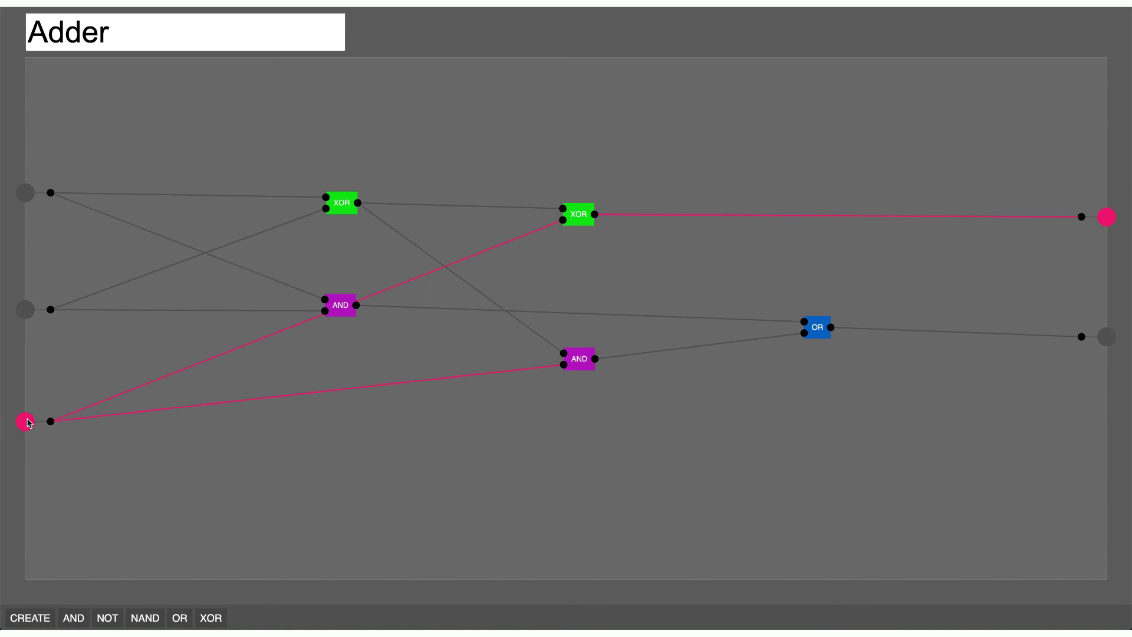
{"action": "left_click", "coordinate": [28, 422]}
{"action": "left_click", "coordinate": [28, 311]}
{"action": "left_click", "coordinate": [28, 310]}
{"action": "left_click", "coordinate": [26, 196]}
{"action": "left_click", "coordinate": [26, 196]}
{"action": "left_click", "coordinate": [29, 298]}
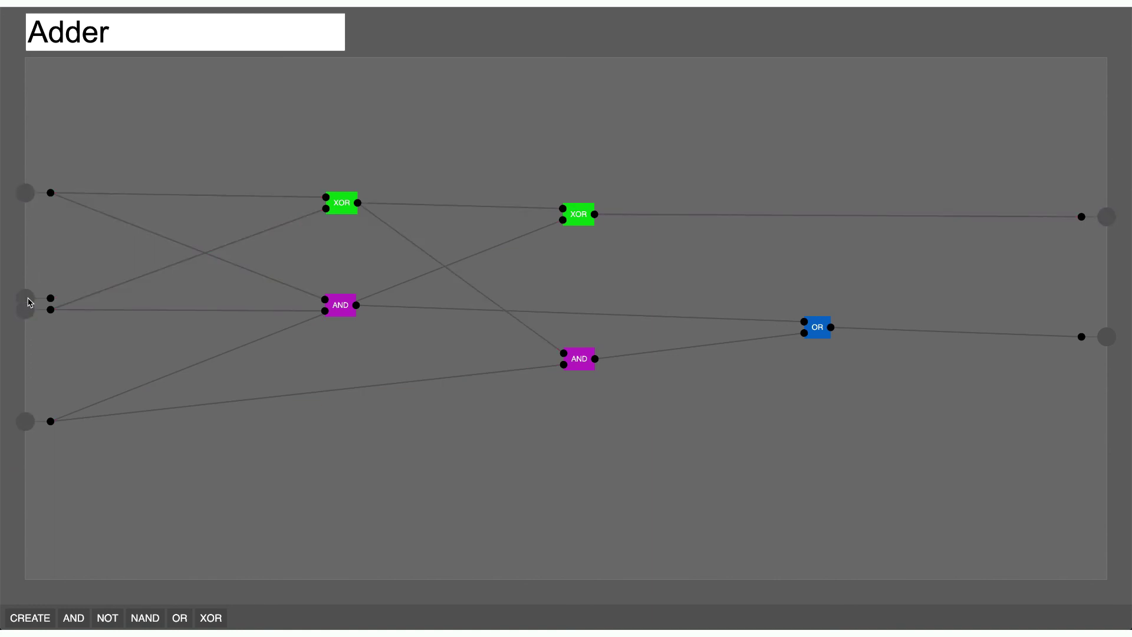
{"action": "left_click", "coordinate": [26, 315]}
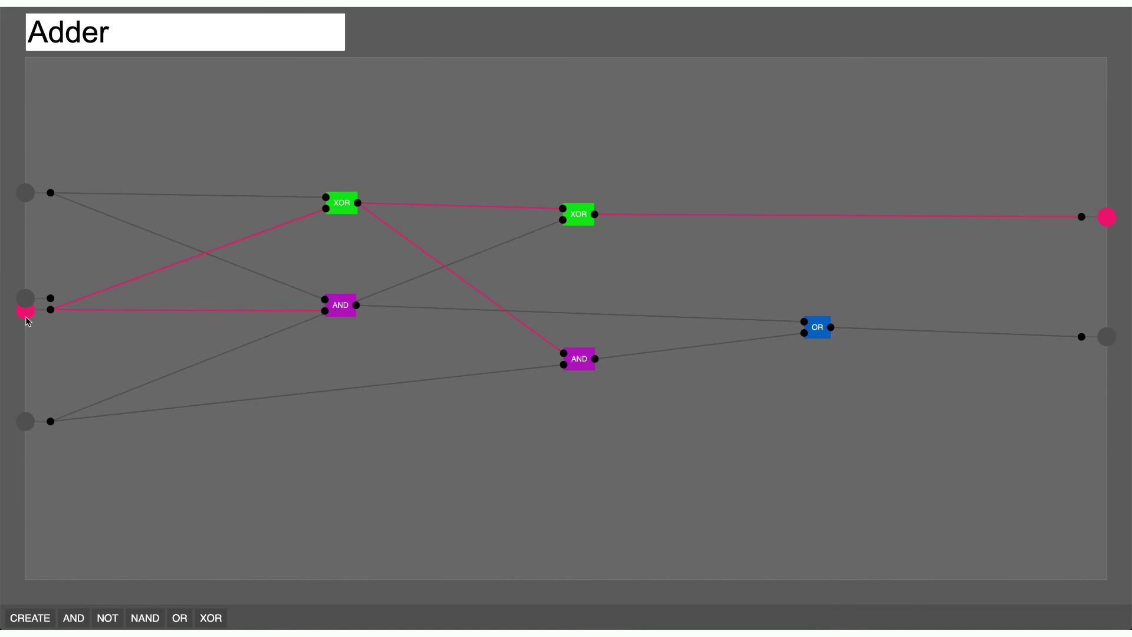
{"action": "left_click", "coordinate": [26, 314]}
- Test input combinations, finishing with all three inputs on so sum and carry both light
{"action": "left_click", "coordinate": [26, 194]}
{"action": "left_click", "coordinate": [26, 313]}
{"action": "left_click", "coordinate": [26, 312]}
{"action": "left_click", "coordinate": [26, 197]}
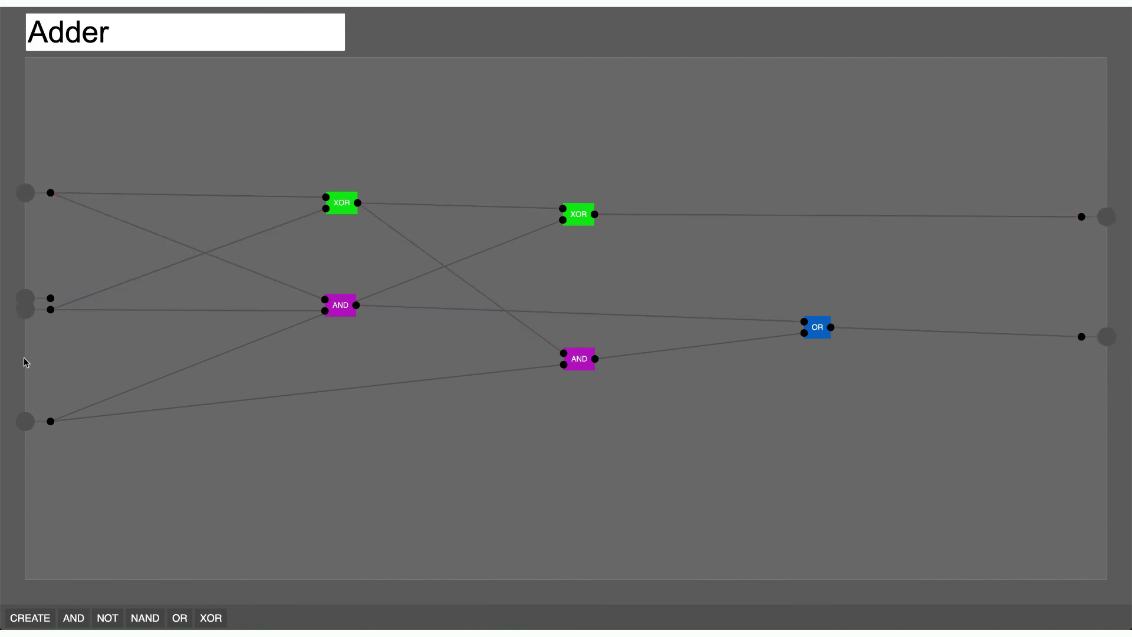
{"action": "left_click", "coordinate": [29, 312]}
{"action": "left_click", "coordinate": [30, 313]}
{"action": "left_click", "coordinate": [25, 421]}
{"action": "left_click", "coordinate": [29, 314]}
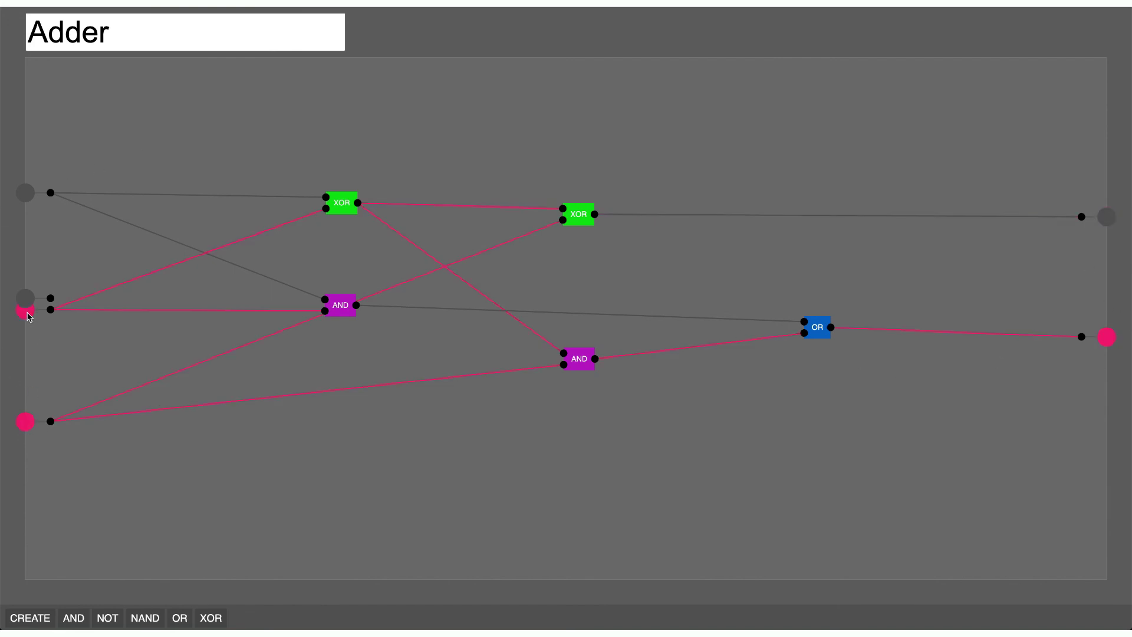
{"action": "left_click", "coordinate": [28, 314]}
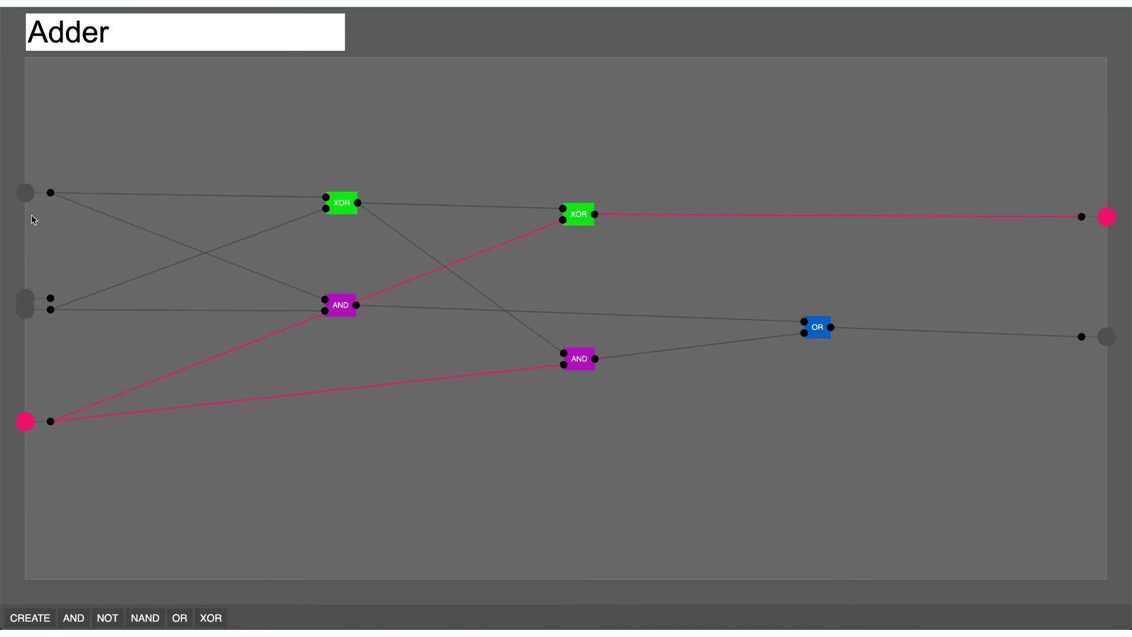
{"action": "left_click", "coordinate": [27, 196]}
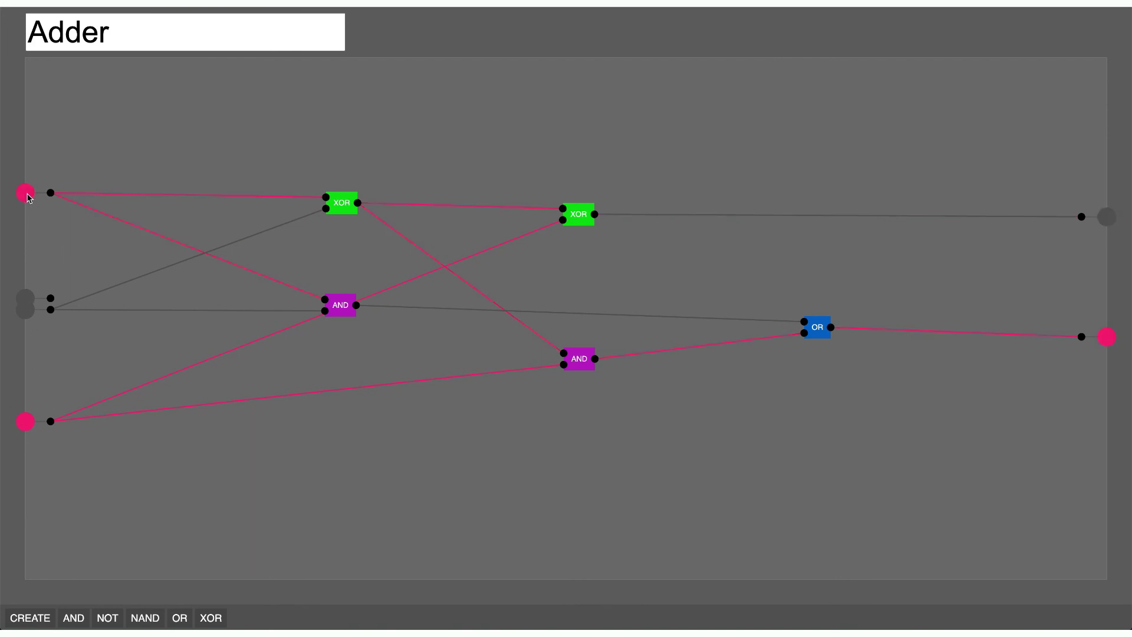
{"action": "left_click", "coordinate": [25, 422]}
{"action": "left_click", "coordinate": [27, 314]}
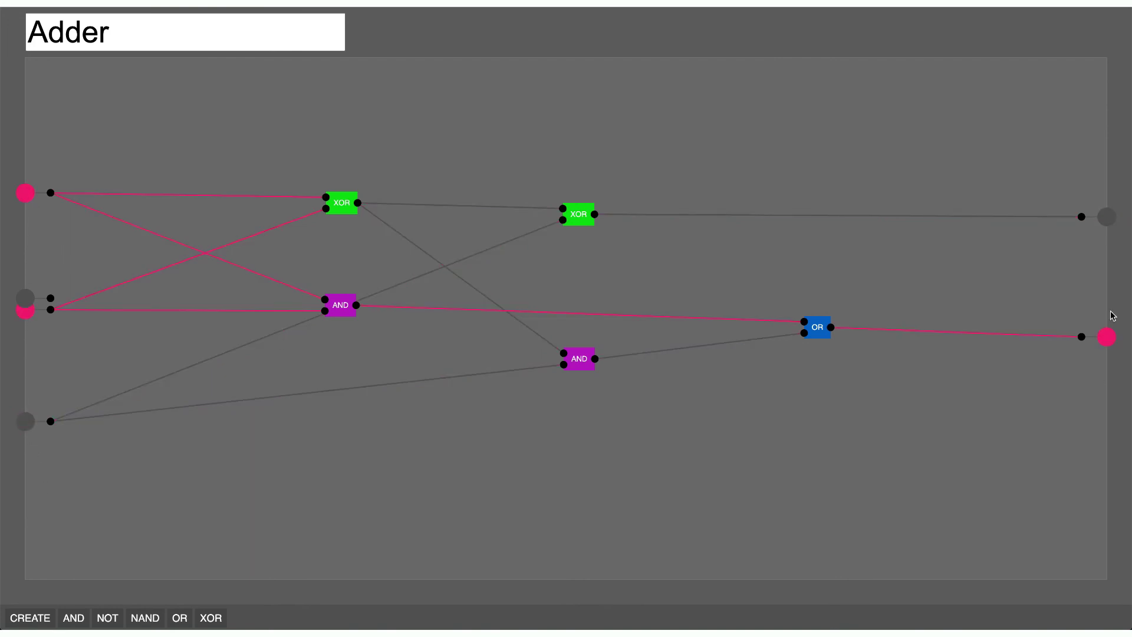
{"action": "left_click", "coordinate": [27, 423]}
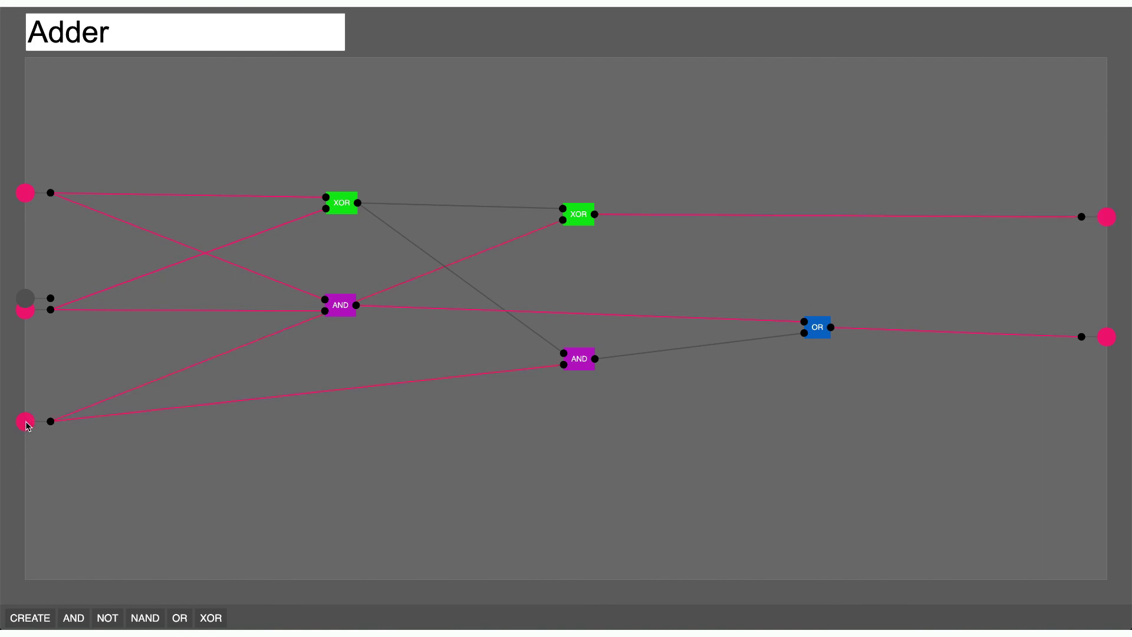